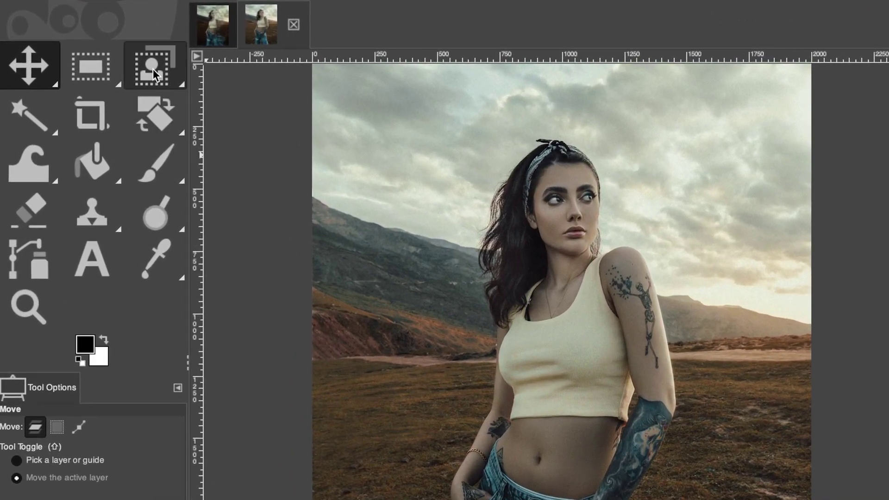
Draw a rough Foreground Select outline around the woman, from her head to the canvas bottom
{"action": "left_click", "coordinate": [147, 67]}
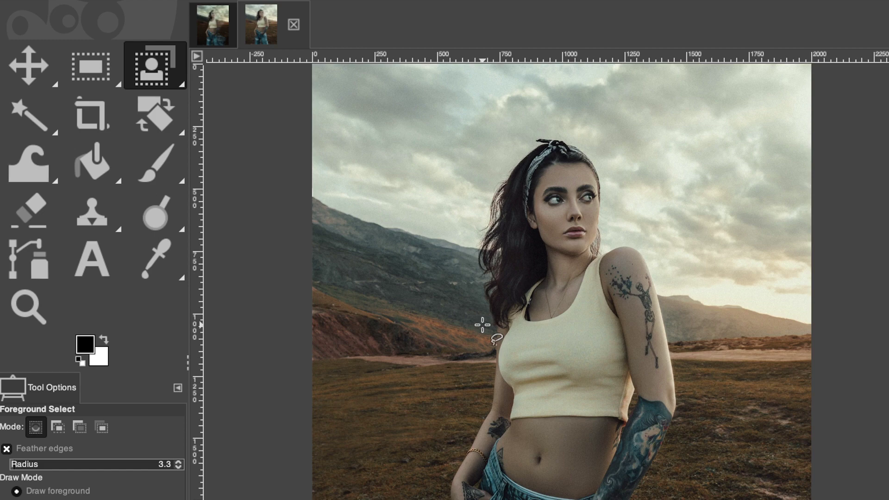
{"action": "left_click_drag", "start_coordinate": [482, 341], "coordinate": [487, 371]}
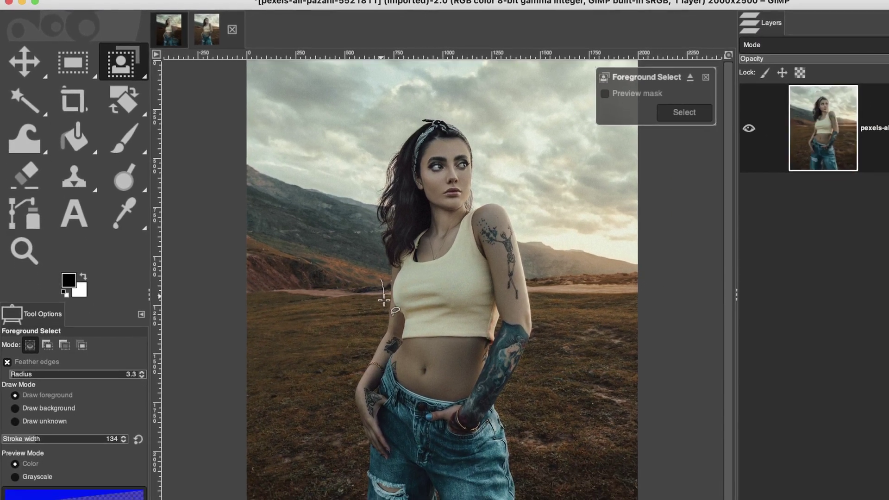
{"action": "mouse_move", "coordinate": [384, 299]}
{"action": "left_mouse_down"}
{"action": "mouse_move", "coordinate": [352, 393]}
{"action": "mouse_move", "coordinate": [355, 499]}
{"action": "left_mouse_up"}
{"action": "mouse_move", "coordinate": [302, 475]}
{"action": "left_mouse_down"}
{"action": "mouse_move", "coordinate": [460, 481]}
{"action": "mouse_move", "coordinate": [440, 353]}
{"action": "mouse_move", "coordinate": [458, 288]}
{"action": "mouse_move", "coordinate": [392, 105]}
{"action": "mouse_move", "coordinate": [311, 196]}
{"action": "mouse_move", "coordinate": [325, 244]}
{"action": "left_mouse_up"}
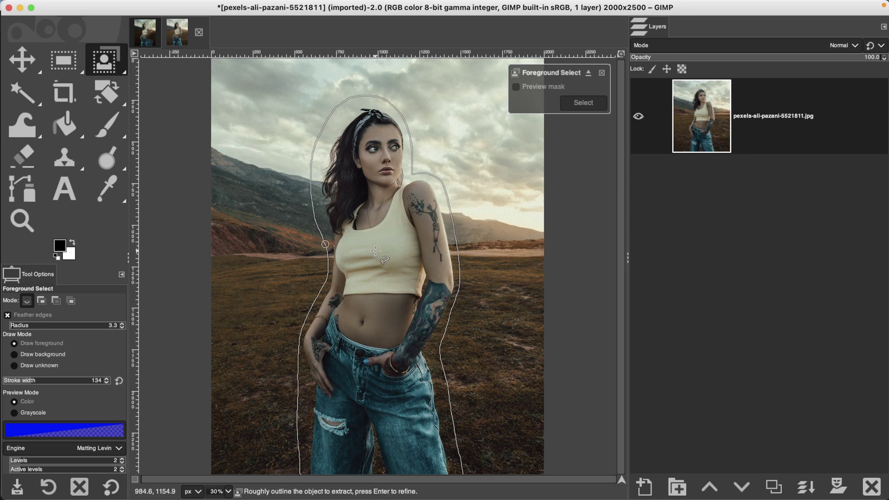
Paint the woman in as foreground with a width-251 brush, undo mistakes, and preview the cutout
{"action": "key", "text": "Return"}
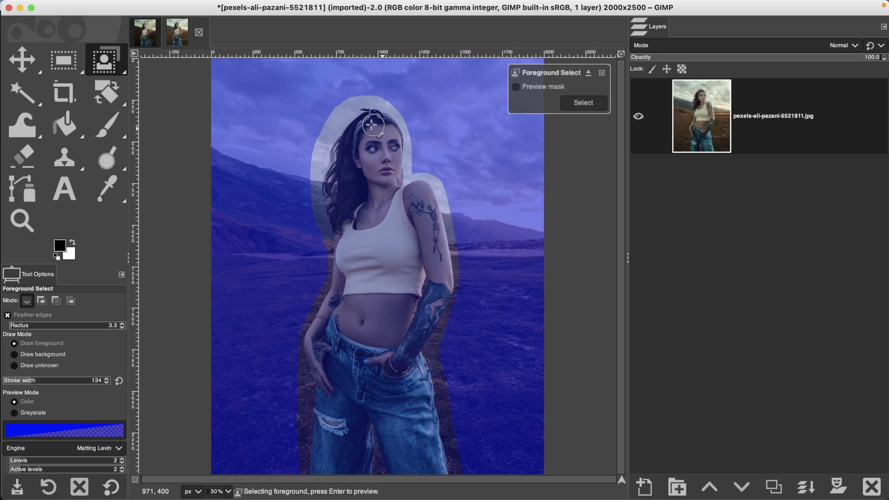
{"action": "mouse_move", "coordinate": [376, 126]}
{"action": "left_mouse_down"}
{"action": "mouse_move", "coordinate": [350, 155]}
{"action": "mouse_move", "coordinate": [343, 284]}
{"action": "mouse_move", "coordinate": [316, 353]}
{"action": "mouse_move", "coordinate": [331, 387]}
{"action": "mouse_move", "coordinate": [322, 467]}
{"action": "mouse_move", "coordinate": [328, 416]}
{"action": "mouse_move", "coordinate": [345, 382]}
{"action": "mouse_move", "coordinate": [341, 469]}
{"action": "mouse_move", "coordinate": [359, 466]}
{"action": "mouse_move", "coordinate": [356, 412]}
{"action": "mouse_move", "coordinate": [379, 406]}
{"action": "mouse_move", "coordinate": [398, 467]}
{"action": "mouse_move", "coordinate": [407, 453]}
{"action": "mouse_move", "coordinate": [418, 468]}
{"action": "mouse_move", "coordinate": [436, 469]}
{"action": "mouse_move", "coordinate": [408, 347]}
{"action": "mouse_move", "coordinate": [437, 293]}
{"action": "mouse_move", "coordinate": [414, 338]}
{"action": "mouse_move", "coordinate": [402, 296]}
{"action": "mouse_move", "coordinate": [411, 263]}
{"action": "mouse_move", "coordinate": [407, 297]}
{"action": "mouse_move", "coordinate": [424, 260]}
{"action": "mouse_move", "coordinate": [440, 283]}
{"action": "mouse_move", "coordinate": [437, 255]}
{"action": "mouse_move", "coordinate": [424, 237]}
{"action": "mouse_move", "coordinate": [429, 218]}
{"action": "mouse_move", "coordinate": [391, 181]}
{"action": "mouse_move", "coordinate": [377, 125]}
{"action": "mouse_move", "coordinate": [346, 175]}
{"action": "mouse_move", "coordinate": [361, 159]}
{"action": "mouse_move", "coordinate": [383, 387]}
{"action": "mouse_move", "coordinate": [406, 228]}
{"action": "mouse_move", "coordinate": [370, 184]}
{"action": "mouse_move", "coordinate": [368, 204]}
{"action": "left_mouse_up"}
{"action": "key", "text": "super+z"}
{"action": "key", "text": "bracketright"}
{"action": "key", "text": "super+z"}
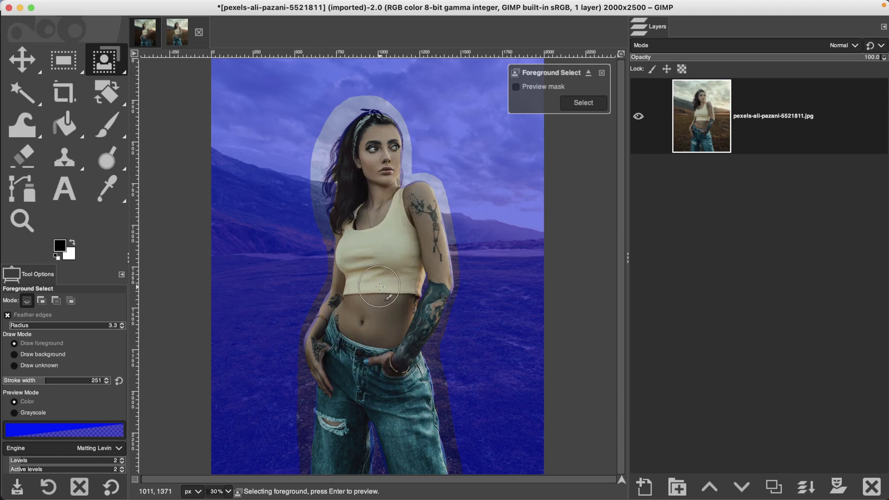
Convert the refined region to a selection and add a selection-based layer mask to the photo
{"action": "left_click", "coordinate": [586, 105]}
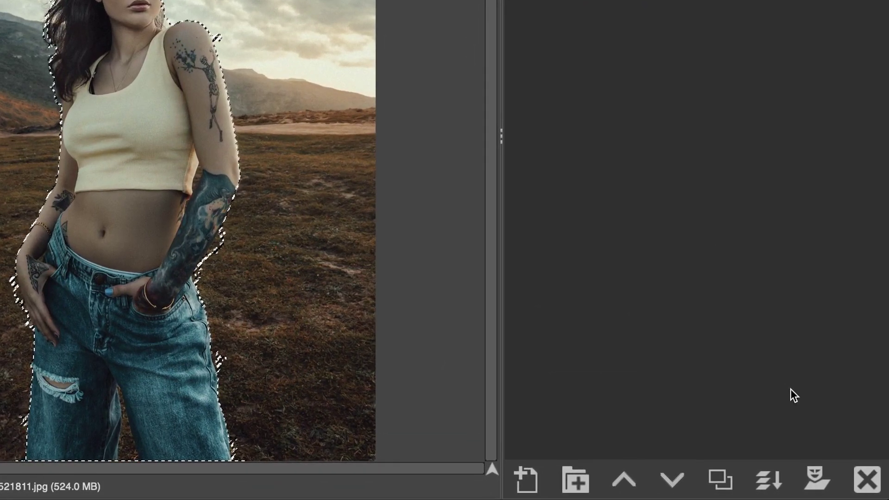
{"action": "left_click", "coordinate": [818, 470]}
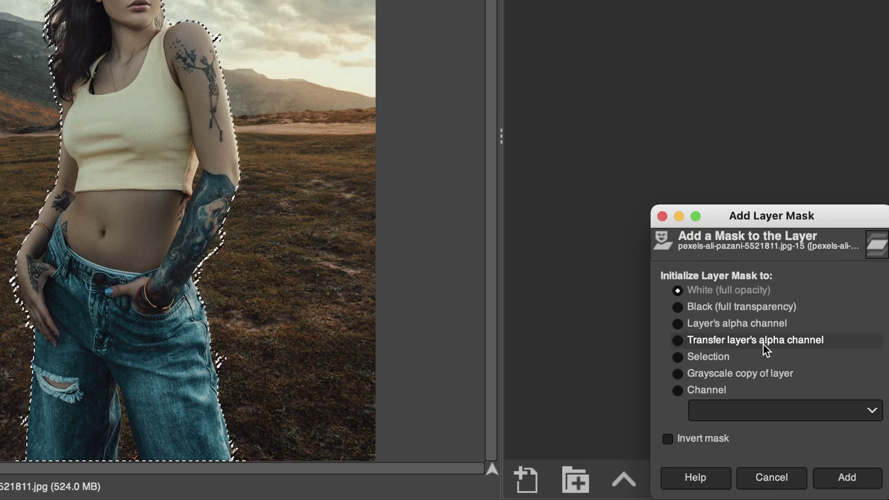
{"action": "left_click", "coordinate": [713, 361]}
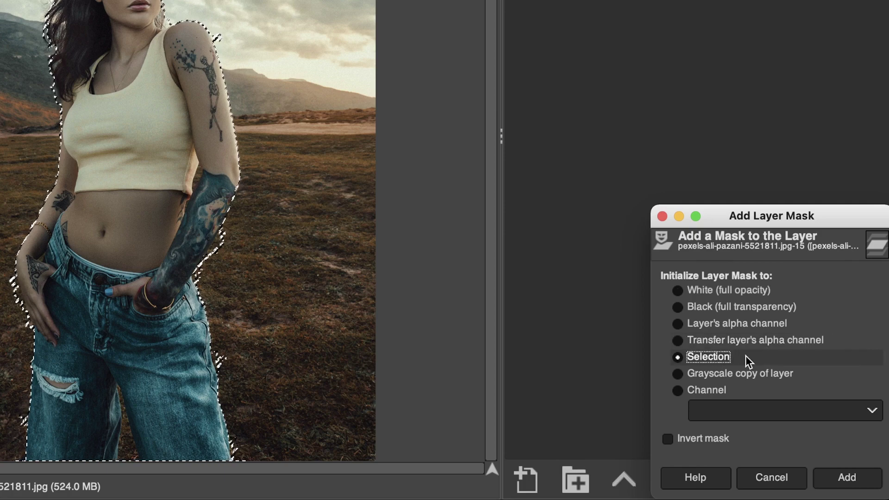
{"action": "left_click", "coordinate": [845, 477]}
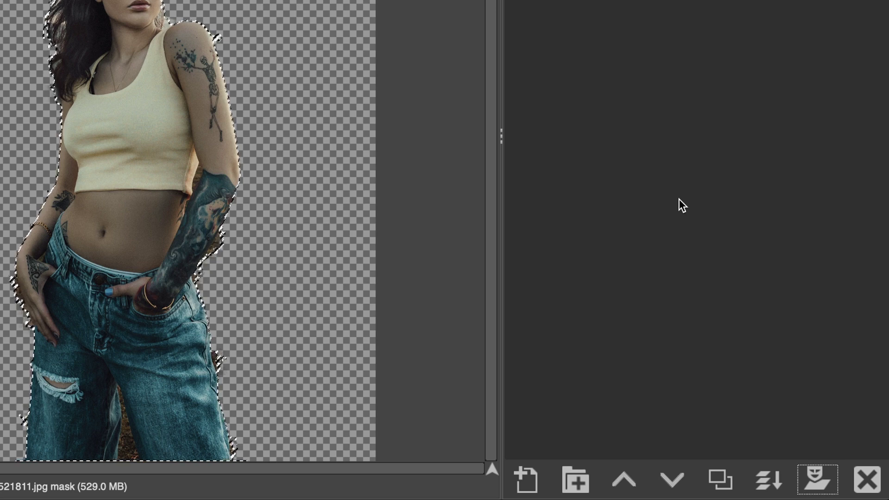
Duplicate the masked layer, delete the original layer's mask, and hide the original photo
{"action": "left_click", "coordinate": [728, 469]}
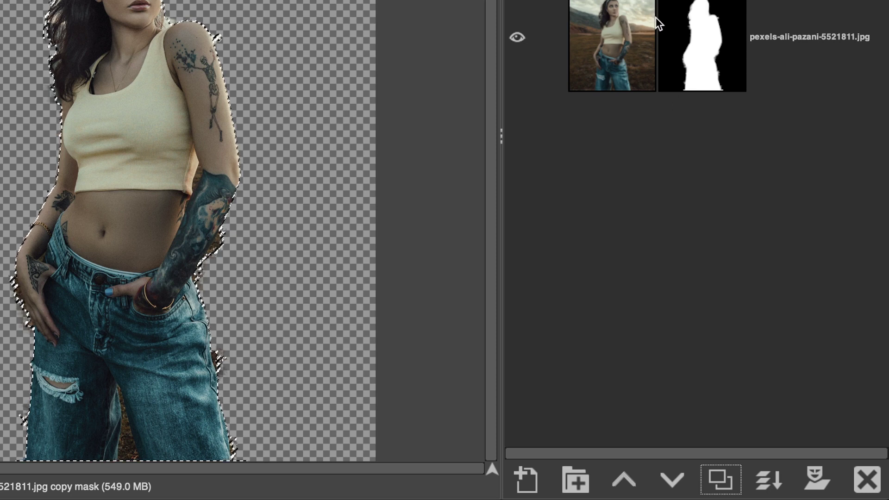
{"action": "left_click", "coordinate": [721, 49]}
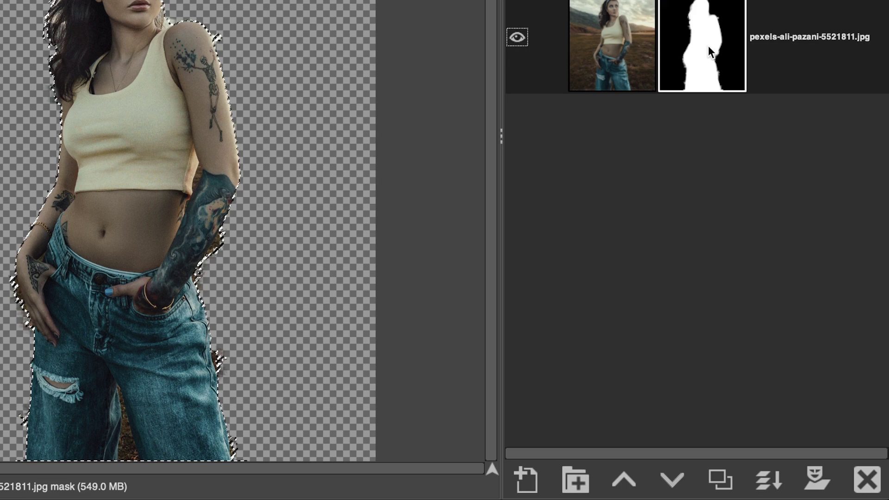
{"action": "right_click", "coordinate": [708, 47]}
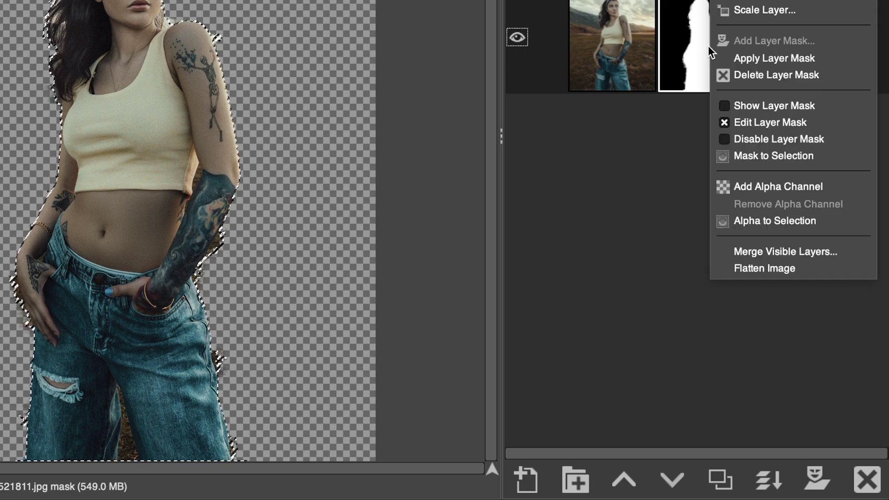
{"action": "left_click", "coordinate": [755, 75]}
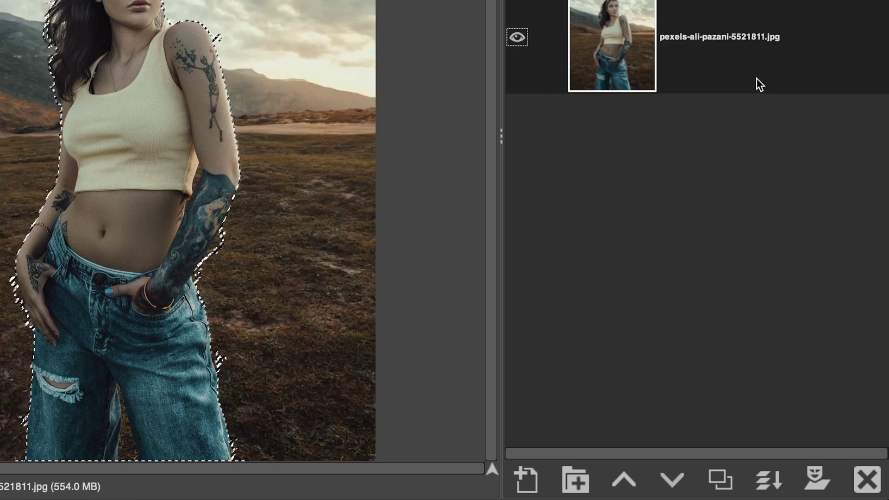
{"action": "left_click", "coordinate": [526, 47]}
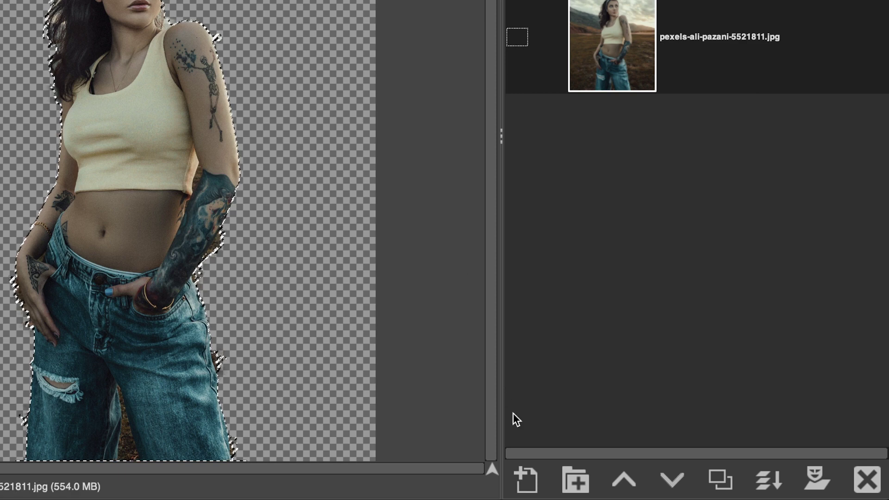
Create a new transparent layer named Color
{"action": "left_click", "coordinate": [527, 479]}
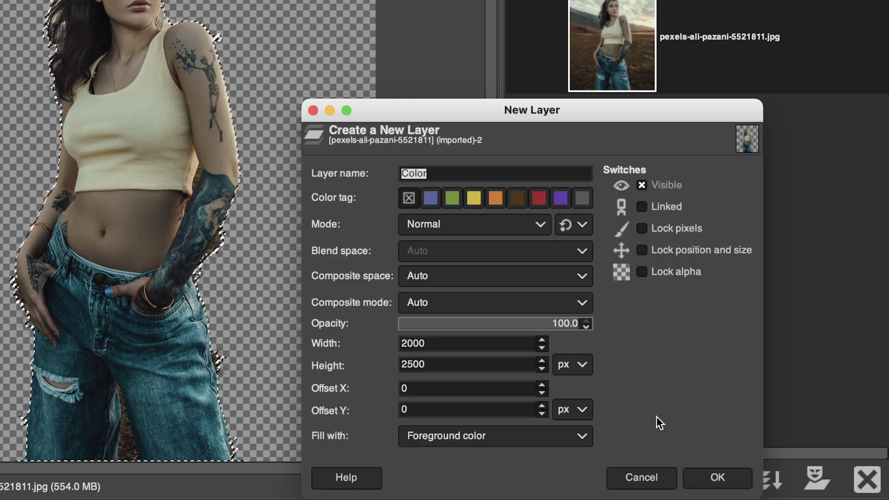
{"action": "left_click", "coordinate": [479, 440]}
{"action": "left_click", "coordinate": [493, 398]}
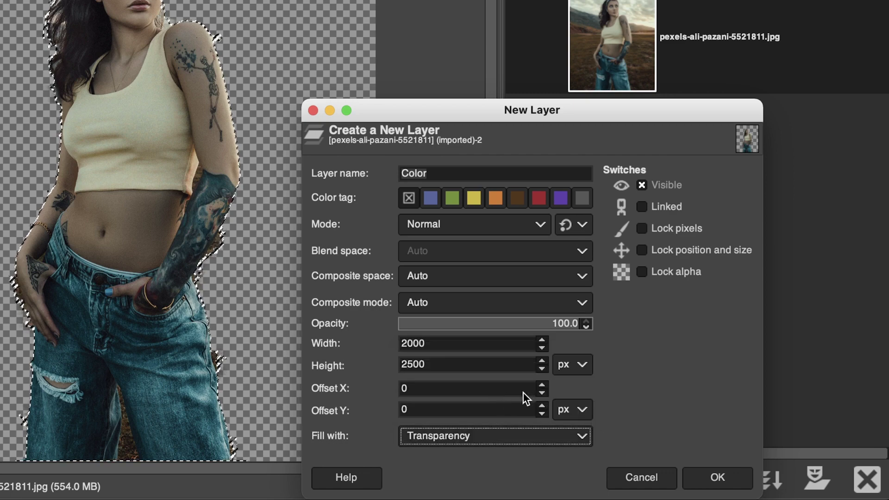
{"action": "left_click", "coordinate": [728, 484]}
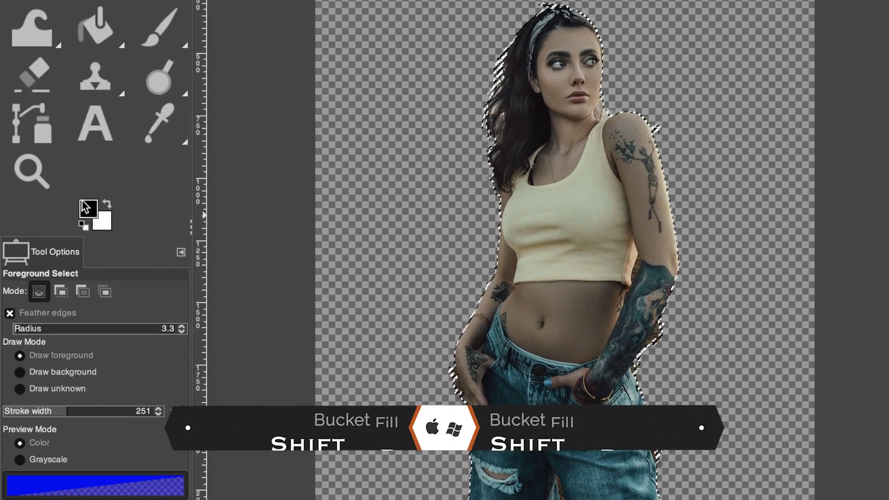
Clear the selection and bucket-fill the Color layer with black
{"action": "left_click", "coordinate": [113, 29]}
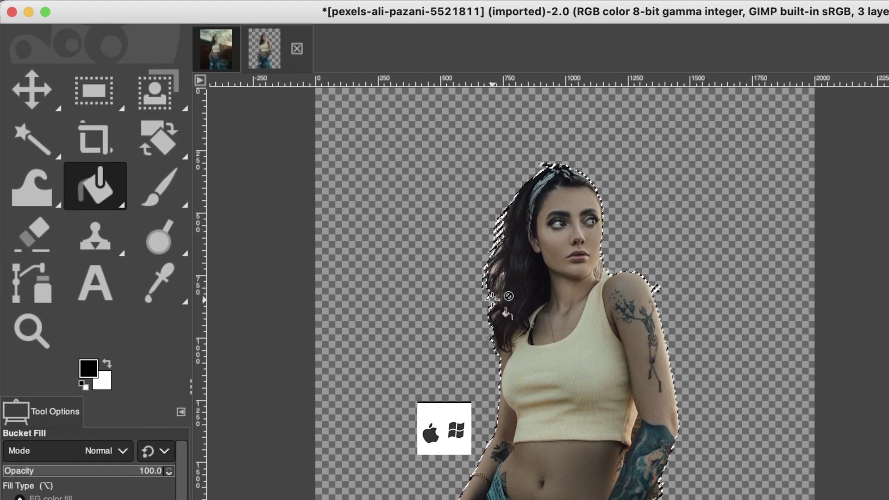
{"action": "left_click", "coordinate": [206, 9]}
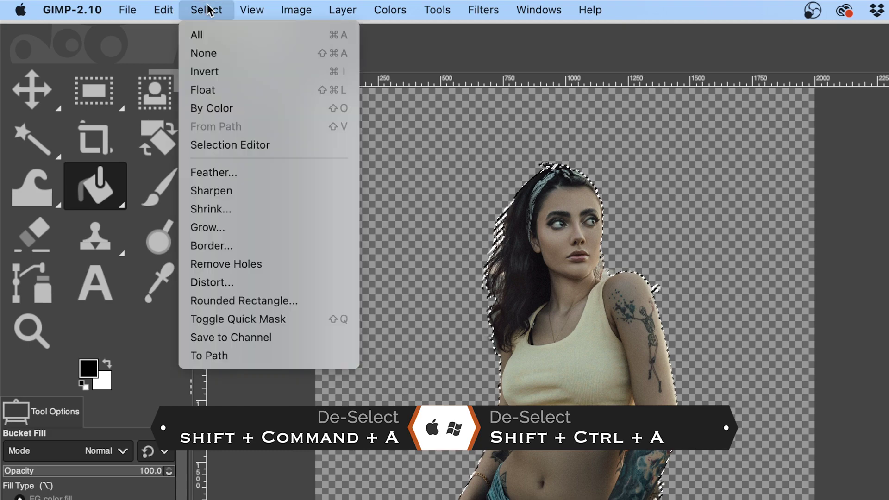
{"action": "left_click", "coordinate": [321, 54]}
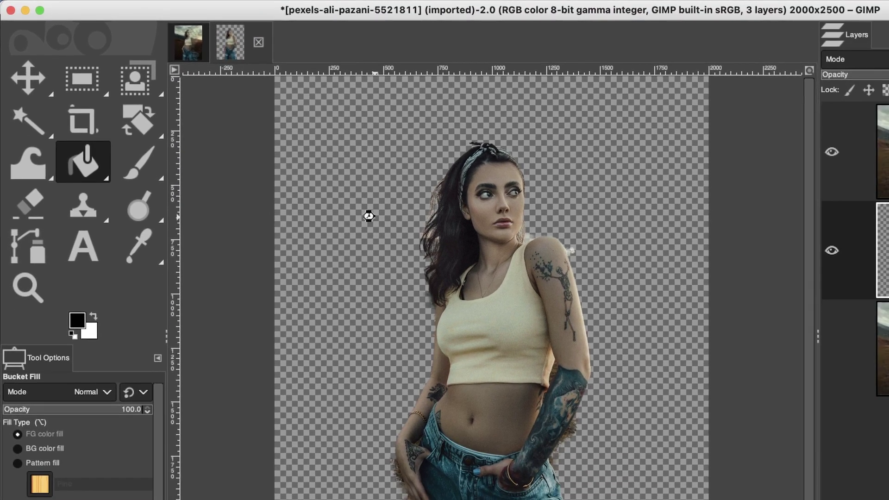
{"action": "left_click", "coordinate": [430, 238]}
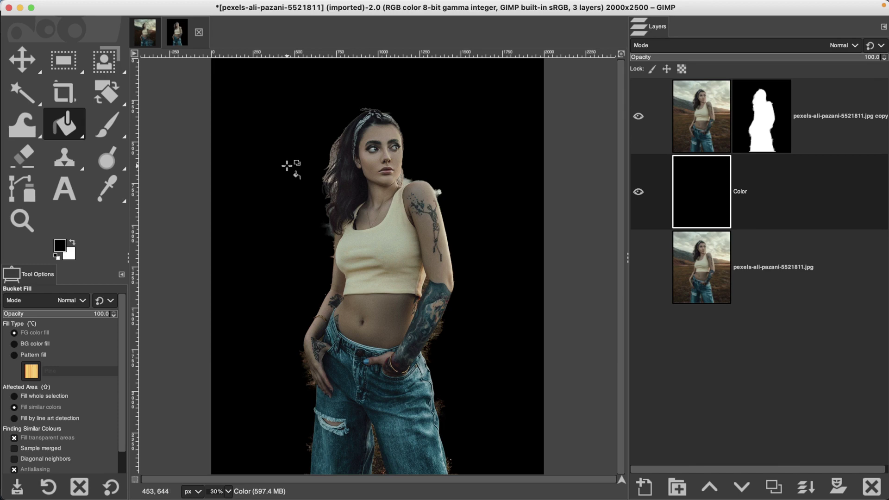
Zoom to 66.7% on the waist and jeans and set the Paintbrush to paint on the top layer's mask
{"action": "key", "text": "z"}
{"action": "left_click", "coordinate": [441, 411]}
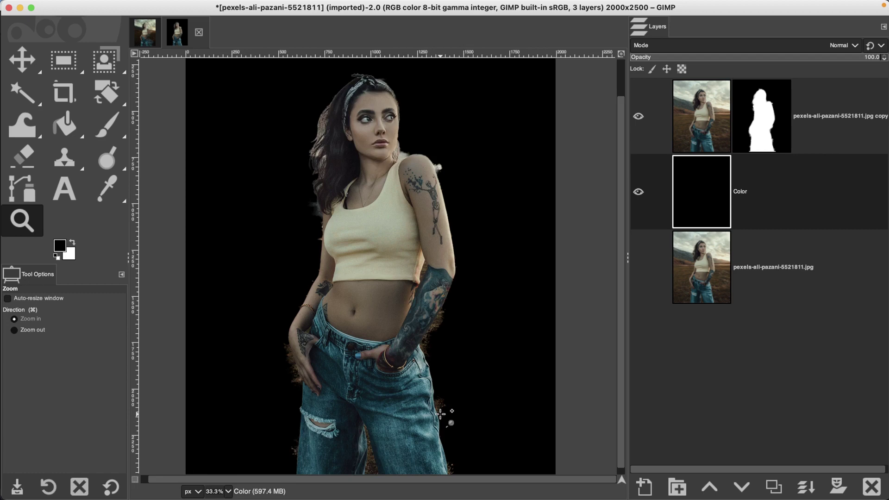
{"action": "left_click", "coordinate": [441, 413]}
{"action": "left_click", "coordinate": [439, 415]}
{"action": "left_click_drag", "start_coordinate": [424, 480], "coordinate": [369, 484]}
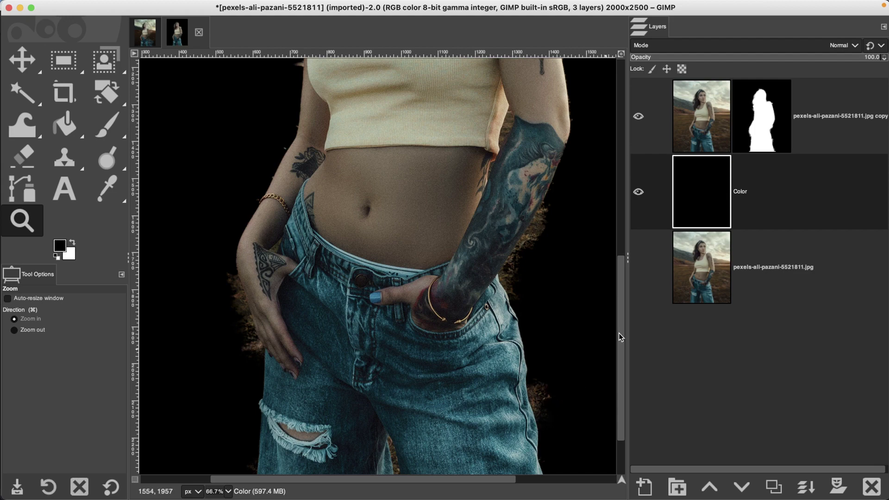
{"action": "scroll", "coordinate": [621, 384], "scroll_direction": "down", "scroll_amount": 3}
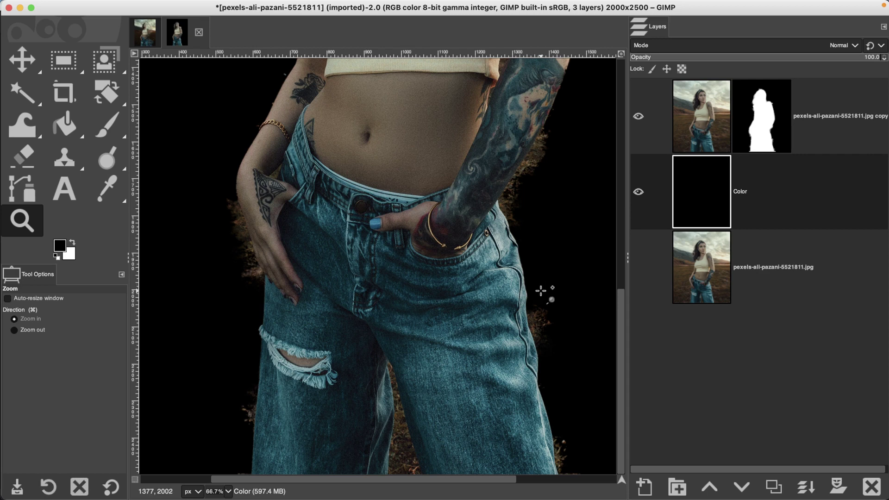
{"action": "left_click", "coordinate": [766, 131]}
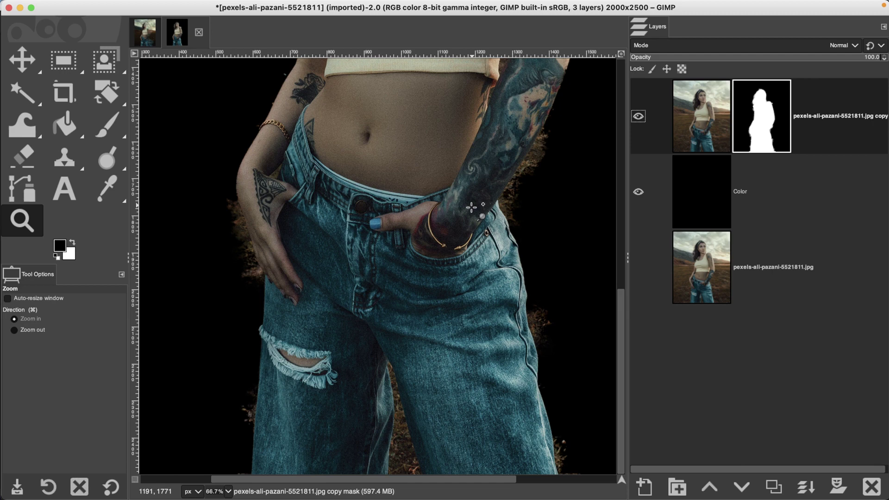
{"action": "key", "text": "p"}
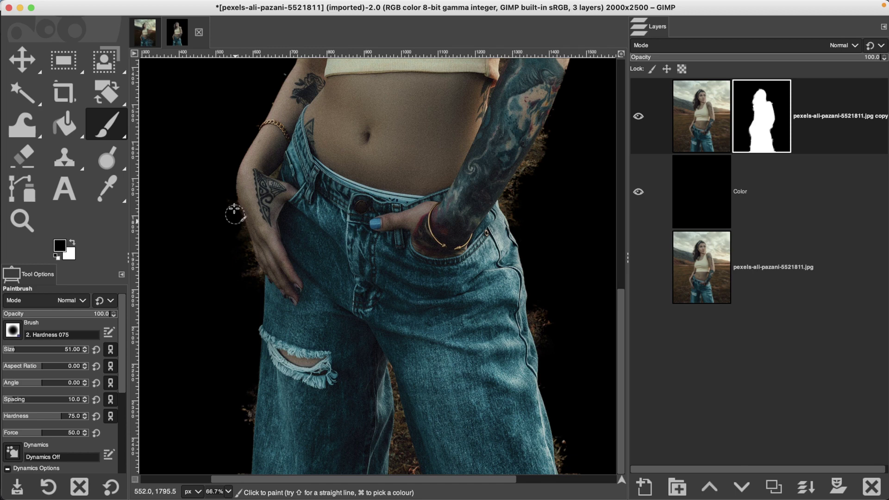
Paint black on the mask over the fringe by the hand, jeans, arm and thigh gap
{"action": "mouse_move", "coordinate": [233, 206]}
{"action": "left_mouse_down"}
{"action": "mouse_move", "coordinate": [258, 275]}
{"action": "mouse_move", "coordinate": [240, 227]}
{"action": "left_mouse_up"}
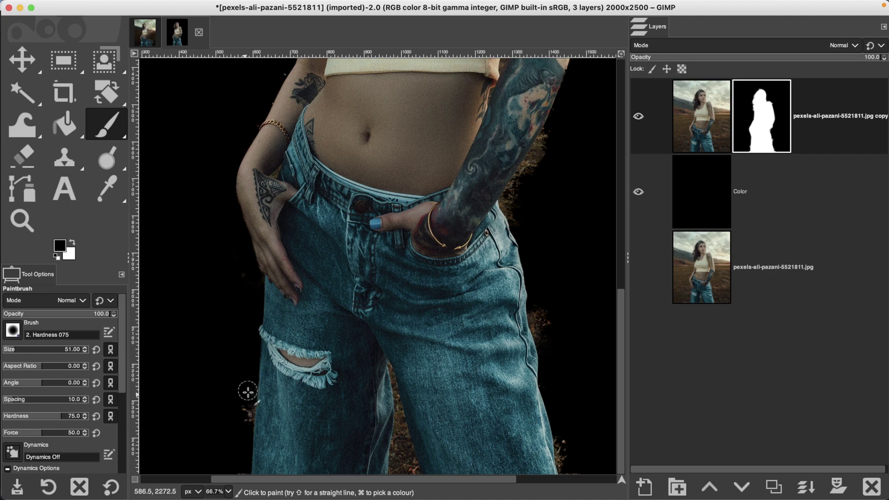
{"action": "left_click_drag", "start_coordinate": [542, 312], "coordinate": [558, 441]}
{"action": "left_click_drag", "start_coordinate": [542, 132], "coordinate": [507, 222]}
{"action": "key", "text": "z"}
{"action": "left_click", "coordinate": [405, 391]}
{"action": "key", "text": "p"}
{"action": "mouse_move", "coordinate": [366, 463]}
{"action": "left_mouse_down"}
{"action": "mouse_move", "coordinate": [367, 357]}
{"action": "mouse_move", "coordinate": [383, 327]}
{"action": "left_mouse_up"}
With a fine-tipped brush, black out the narrow gap beside the arm
{"action": "key", "text": "z"}
{"action": "scroll", "coordinate": [383, 327], "scroll_direction": "up", "scroll_amount": 15}
{"action": "key", "text": "p"}
{"action": "key", "text": "bracketleft"}
{"action": "key", "text": "bracketleft"}
{"action": "key", "text": "bracketleft"}
{"action": "key", "text": "bracketleft"}
{"action": "key", "text": "bracketleft"}
{"action": "key", "text": "bracketleft"}
{"action": "key", "text": "bracketleft"}
{"action": "key", "text": "bracketleft"}
{"action": "key", "text": "bracketleft"}
{"action": "key", "text": "bracketleft"}
{"action": "key", "text": "bracketleft"}
{"action": "key", "text": "bracketleft"}
{"action": "key", "text": "bracketleft"}
{"action": "key", "text": "bracketleft"}
{"action": "left_click_drag", "start_coordinate": [409, 228], "coordinate": [422, 315]}
{"action": "mouse_move", "coordinate": [381, 340]}
{"action": "left_mouse_down"}
{"action": "mouse_move", "coordinate": [398, 262]}
{"action": "mouse_move", "coordinate": [403, 268]}
{"action": "left_mouse_up"}
{"action": "left_click_drag", "start_coordinate": [352, 389], "coordinate": [347, 444]}
{"action": "scroll", "coordinate": [574, 278], "scroll_direction": "up", "scroll_amount": 10}
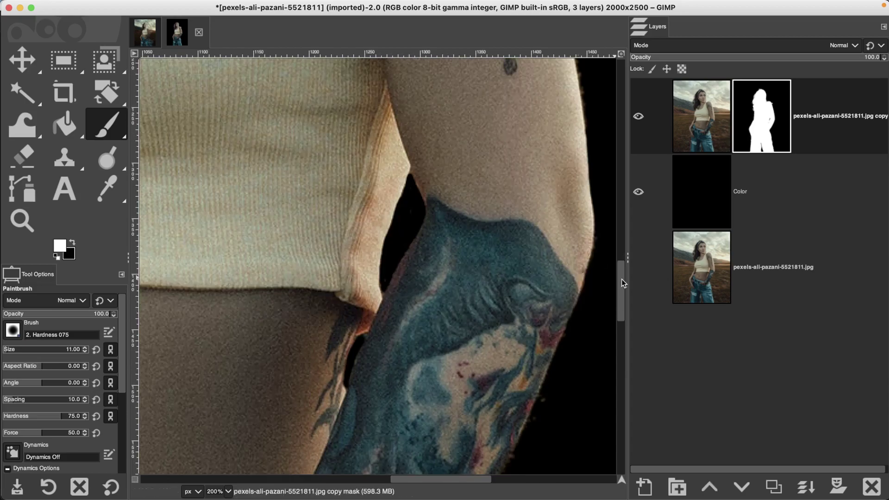
Enlarge the brush and mask away the fringe along the shoulder
{"action": "key", "text": "bracketright"}
{"action": "key", "text": "bracketright"}
{"action": "key", "text": "bracketright"}
{"action": "key", "text": "bracketright"}
{"action": "key", "text": "bracketright"}
{"action": "key", "text": "bracketright"}
{"action": "key", "text": "bracketright"}
{"action": "key", "text": "bracketright"}
{"action": "key", "text": "bracketright"}
{"action": "key", "text": "bracketright"}
{"action": "key", "text": "bracketright"}
{"action": "key", "text": "bracketright"}
{"action": "key", "text": "bracketright"}
{"action": "key", "text": "bracketright"}
{"action": "key", "text": "bracketright"}
{"action": "key", "text": "bracketright"}
{"action": "key", "text": "bracketright"}
{"action": "left_click_drag", "start_coordinate": [546, 120], "coordinate": [537, 129]}
{"action": "scroll", "coordinate": [405, 217], "scroll_direction": "up", "scroll_amount": 8}
{"action": "key", "text": "bracketright"}
{"action": "key", "text": "bracketright"}
{"action": "key", "text": "bracketright"}
{"action": "key", "text": "bracketright"}
{"action": "key", "text": "bracketright"}
{"action": "key", "text": "bracketright"}
{"action": "key", "text": "bracketright"}
{"action": "key", "text": "bracketright"}
{"action": "key", "text": "bracketright"}
{"action": "key", "text": "bracketright"}
{"action": "key", "text": "bracketright"}
{"action": "key", "text": "bracketright"}
{"action": "key", "text": "bracketright"}
{"action": "scroll", "coordinate": [514, 99], "scroll_direction": "up", "scroll_amount": 8}
{"action": "scroll", "coordinate": [317, 307], "scroll_direction": "down", "scroll_amount": 15}
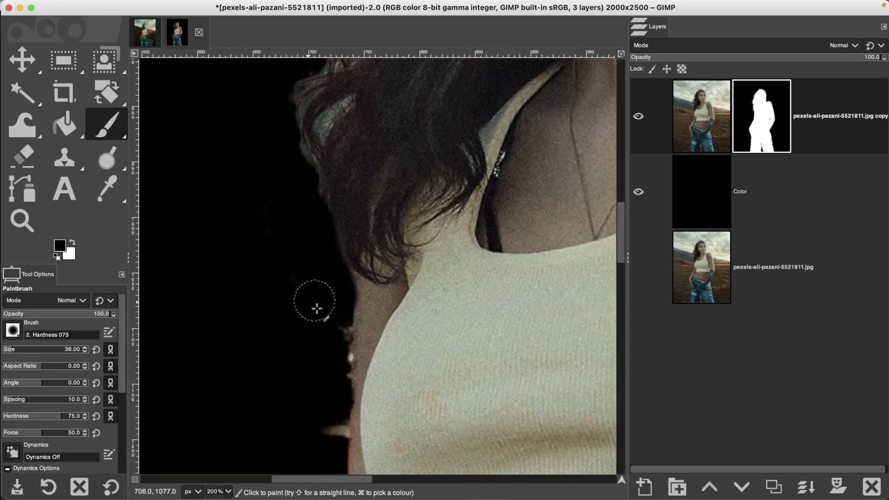
{"action": "scroll", "coordinate": [335, 208], "scroll_direction": "down", "scroll_amount": 8}
{"action": "scroll", "coordinate": [324, 176], "scroll_direction": "down", "scroll_amount": 10}
Shrink the brush to size 6 and clean the arm–jeans edge, then view the face
{"action": "key", "text": "bracketleft"}
{"action": "key", "text": "bracketleft"}
{"action": "key", "text": "bracketleft"}
{"action": "key", "text": "bracketleft"}
{"action": "key", "text": "bracketleft"}
{"action": "key", "text": "bracketleft"}
{"action": "key", "text": "bracketleft"}
{"action": "key", "text": "bracketleft"}
{"action": "key", "text": "bracketleft"}
{"action": "key", "text": "bracketleft"}
{"action": "key", "text": "bracketleft"}
{"action": "key", "text": "bracketleft"}
{"action": "key", "text": "bracketleft"}
{"action": "key", "text": "bracketleft"}
{"action": "key", "text": "bracketleft"}
{"action": "key", "text": "bracketleft"}
{"action": "key", "text": "bracketleft"}
{"action": "key", "text": "bracketleft"}
{"action": "key", "text": "bracketleft"}
{"action": "key", "text": "bracketleft"}
{"action": "left_click_drag", "start_coordinate": [365, 246], "coordinate": [387, 203]}
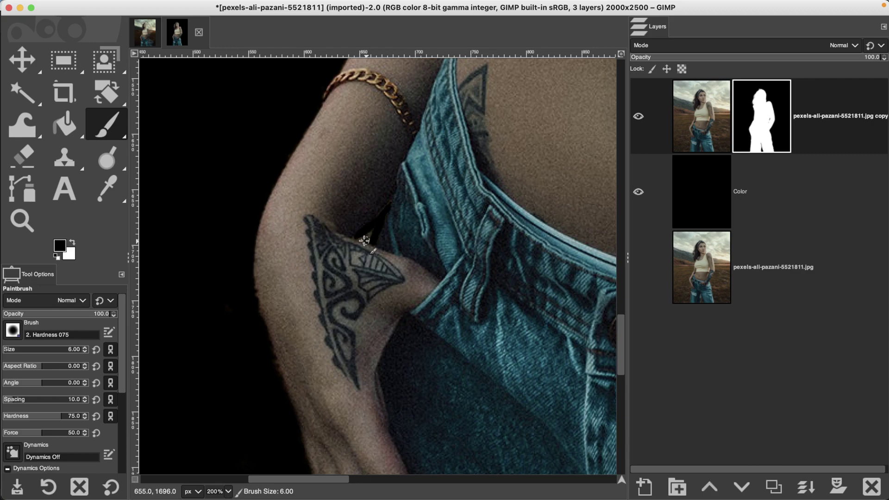
{"action": "scroll", "coordinate": [620, 252], "scroll_direction": "up", "scroll_amount": 15}
{"action": "scroll", "coordinate": [621, 252], "scroll_direction": "up", "scroll_amount": 15}
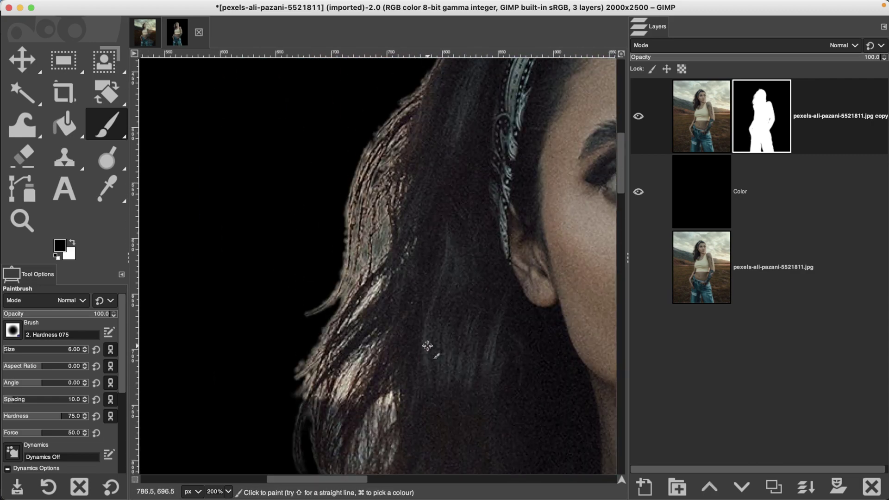
{"action": "left_click_drag", "start_coordinate": [427, 345], "coordinate": [404, 305]}
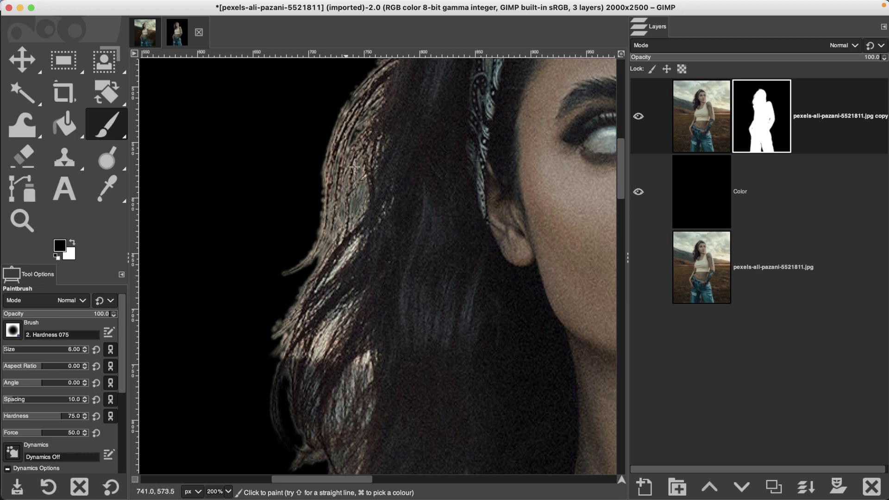
Set the brush to size 21 at opacity 29 and softly mask the outer hair and jaw strands
{"action": "key", "text": "bracketright"}
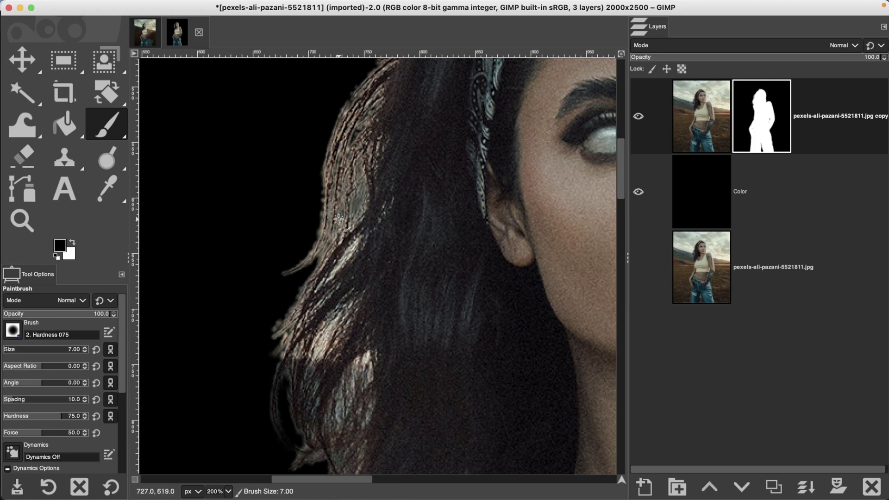
{"action": "key", "text": "bracketright"}
{"action": "left_click", "coordinate": [33, 313]}
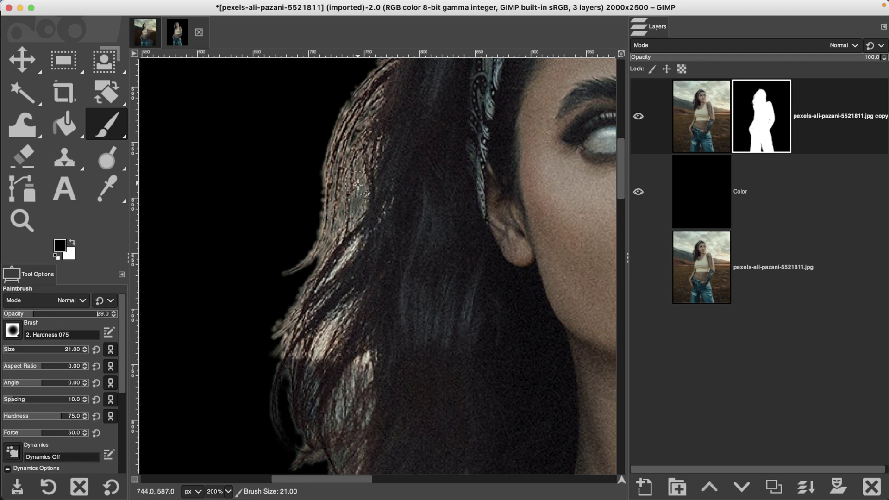
{"action": "mouse_move", "coordinate": [358, 185]}
{"action": "left_mouse_down"}
{"action": "mouse_move", "coordinate": [355, 216]}
{"action": "mouse_move", "coordinate": [358, 170]}
{"action": "mouse_move", "coordinate": [336, 244]}
{"action": "mouse_move", "coordinate": [343, 176]}
{"action": "mouse_move", "coordinate": [330, 190]}
{"action": "mouse_move", "coordinate": [315, 260]}
{"action": "left_mouse_up"}
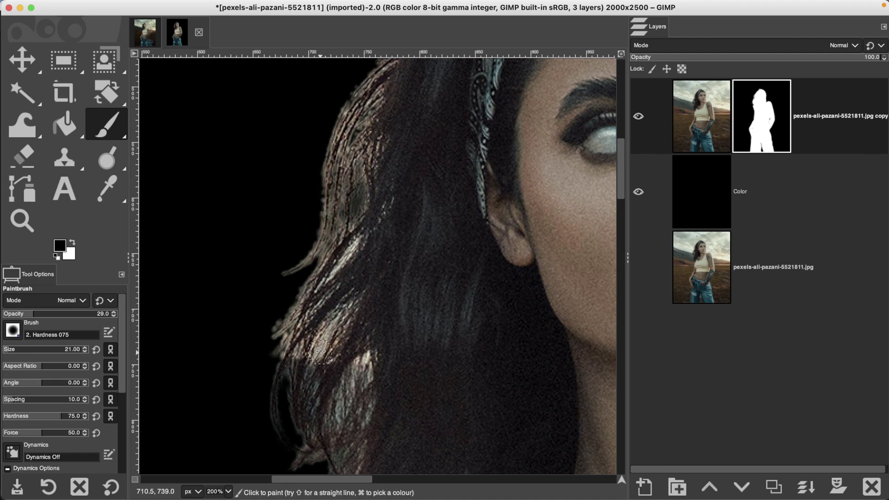
{"action": "mouse_move", "coordinate": [319, 350]}
{"action": "left_mouse_down"}
{"action": "mouse_move", "coordinate": [308, 380]}
{"action": "mouse_move", "coordinate": [318, 359]}
{"action": "mouse_move", "coordinate": [308, 378]}
{"action": "mouse_move", "coordinate": [296, 360]}
{"action": "mouse_move", "coordinate": [290, 380]}
{"action": "mouse_move", "coordinate": [291, 363]}
{"action": "mouse_move", "coordinate": [287, 381]}
{"action": "mouse_move", "coordinate": [279, 366]}
{"action": "mouse_move", "coordinate": [288, 380]}
{"action": "mouse_move", "coordinate": [343, 373]}
{"action": "mouse_move", "coordinate": [335, 416]}
{"action": "mouse_move", "coordinate": [354, 364]}
{"action": "mouse_move", "coordinate": [352, 382]}
{"action": "mouse_move", "coordinate": [358, 361]}
{"action": "mouse_move", "coordinate": [365, 365]}
{"action": "mouse_move", "coordinate": [365, 381]}
{"action": "mouse_move", "coordinate": [319, 350]}
{"action": "mouse_move", "coordinate": [311, 374]}
{"action": "mouse_move", "coordinate": [314, 351]}
{"action": "mouse_move", "coordinate": [327, 340]}
{"action": "mouse_move", "coordinate": [302, 369]}
{"action": "mouse_move", "coordinate": [301, 346]}
{"action": "mouse_move", "coordinate": [292, 378]}
{"action": "mouse_move", "coordinate": [289, 317]}
{"action": "mouse_move", "coordinate": [271, 345]}
{"action": "mouse_move", "coordinate": [288, 305]}
{"action": "mouse_move", "coordinate": [343, 248]}
{"action": "mouse_move", "coordinate": [350, 252]}
{"action": "mouse_move", "coordinate": [320, 282]}
{"action": "left_mouse_up"}
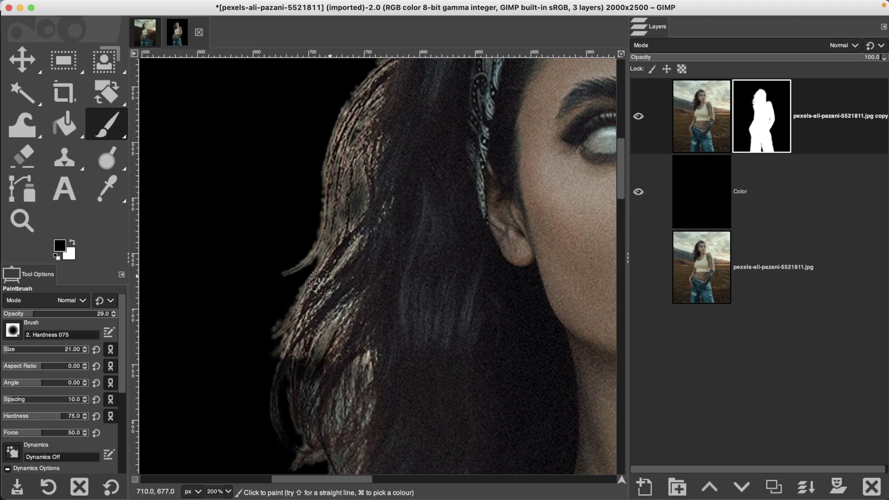
{"action": "key", "text": "space"}
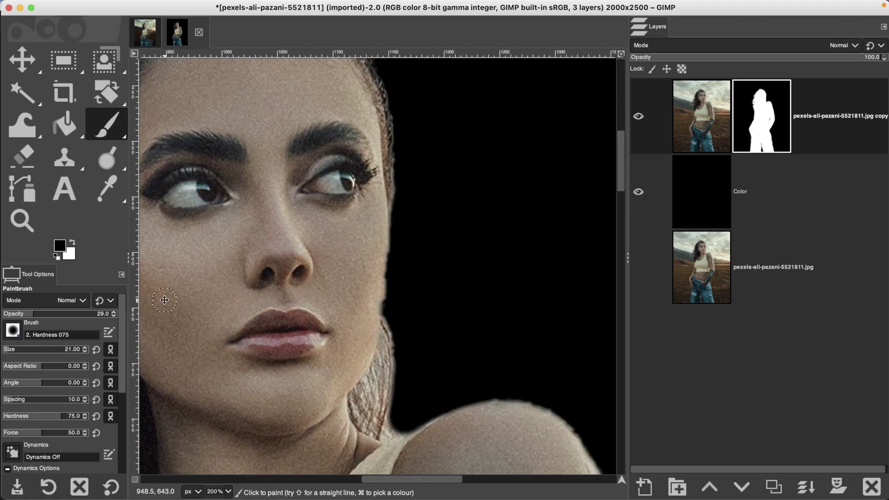
{"action": "mouse_move", "coordinate": [384, 343]}
{"action": "left_mouse_down"}
{"action": "mouse_move", "coordinate": [386, 321]}
{"action": "mouse_move", "coordinate": [396, 431]}
{"action": "mouse_move", "coordinate": [384, 433]}
{"action": "mouse_move", "coordinate": [372, 397]}
{"action": "mouse_move", "coordinate": [362, 400]}
{"action": "mouse_move", "coordinate": [376, 386]}
{"action": "mouse_move", "coordinate": [383, 407]}
{"action": "left_mouse_up"}
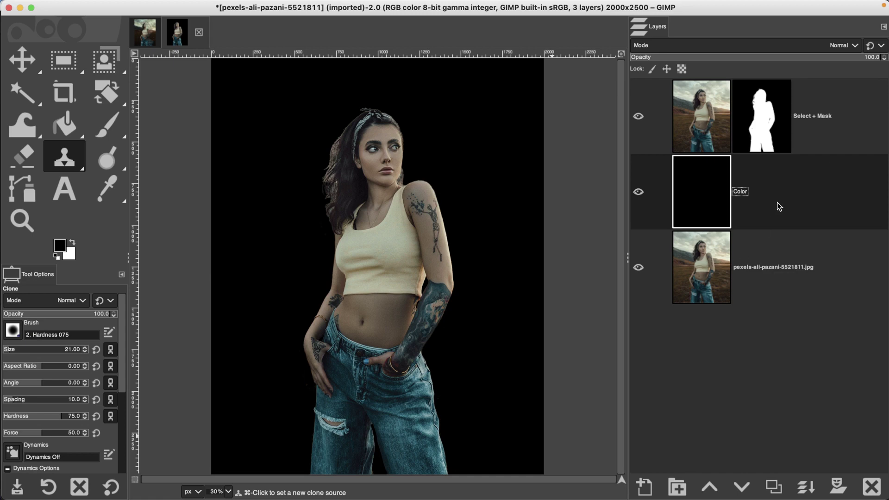
Delete the Color layer, duplicate Select + Mask, and rename the copy 'Background'
{"action": "left_click", "coordinate": [872, 482]}
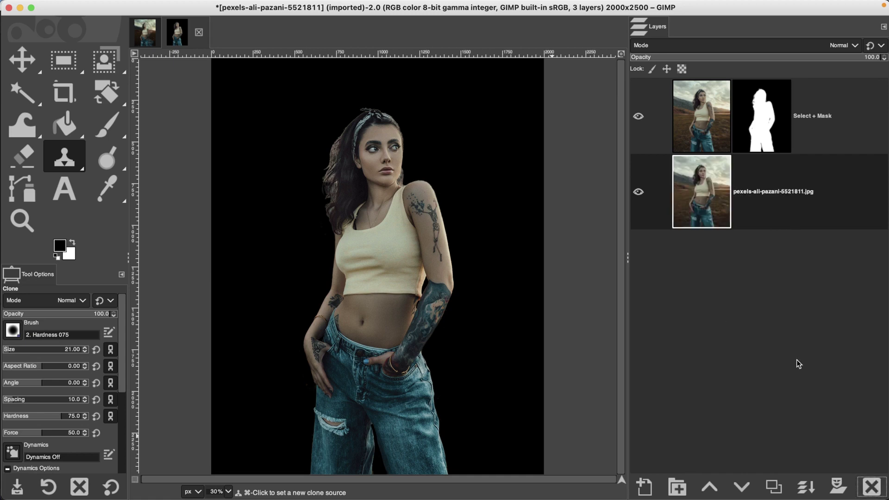
{"action": "left_click", "coordinate": [702, 125]}
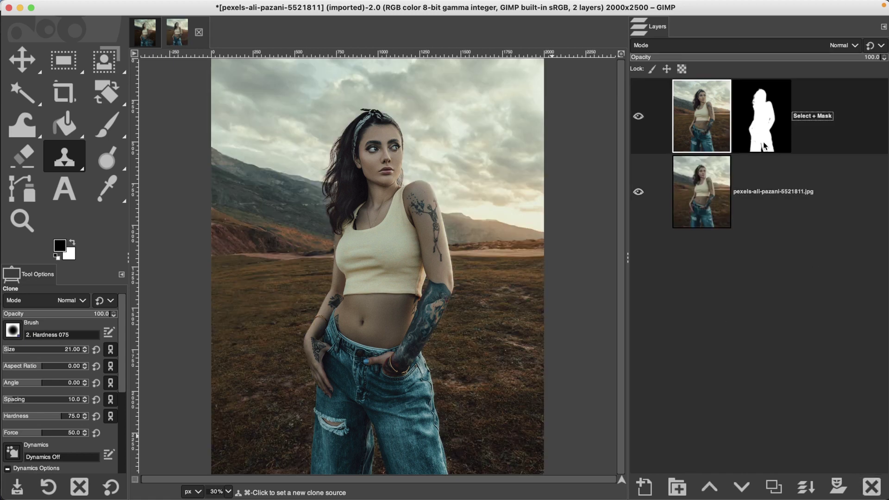
{"action": "left_click", "coordinate": [773, 485]}
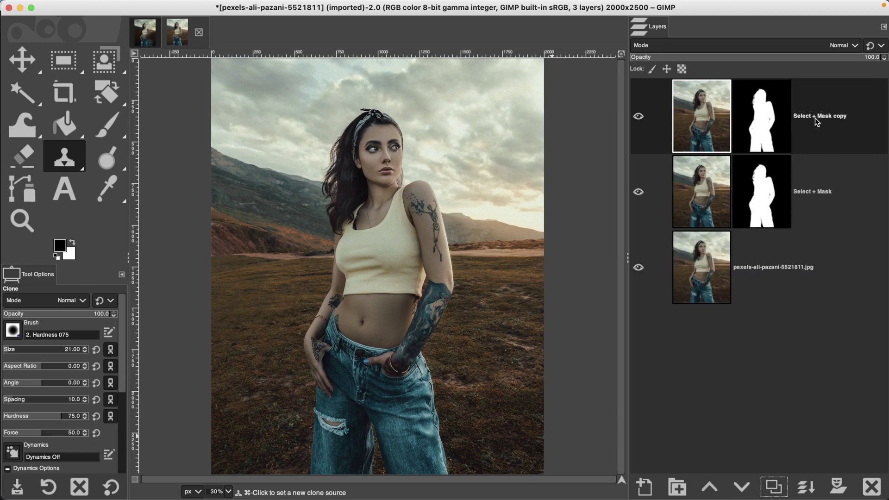
{"action": "double_click", "coordinate": [817, 121]}
{"action": "type", "text": "Background"}
{"action": "key", "text": "Return"}
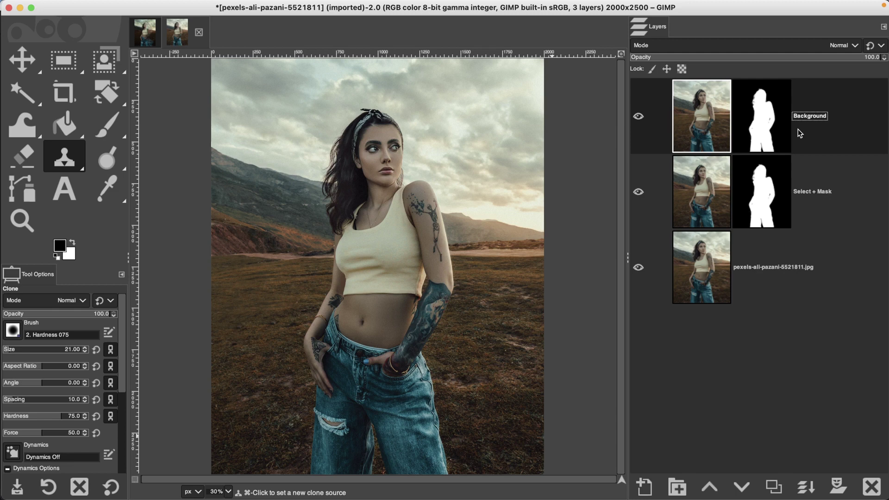
Invert the Background layer's mask and hide the original photo layer
{"action": "left_click", "coordinate": [763, 132]}
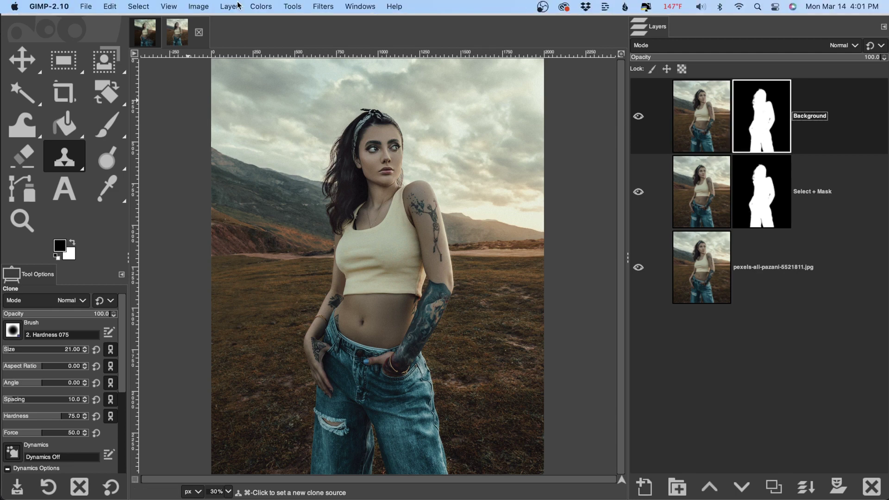
{"action": "left_click", "coordinate": [272, 6]}
{"action": "left_click", "coordinate": [284, 152]}
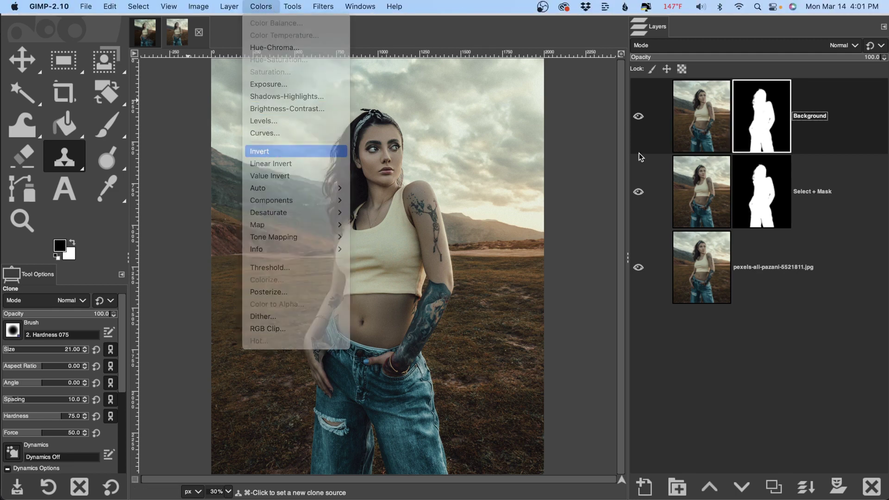
{"action": "left_click", "coordinate": [643, 270]}
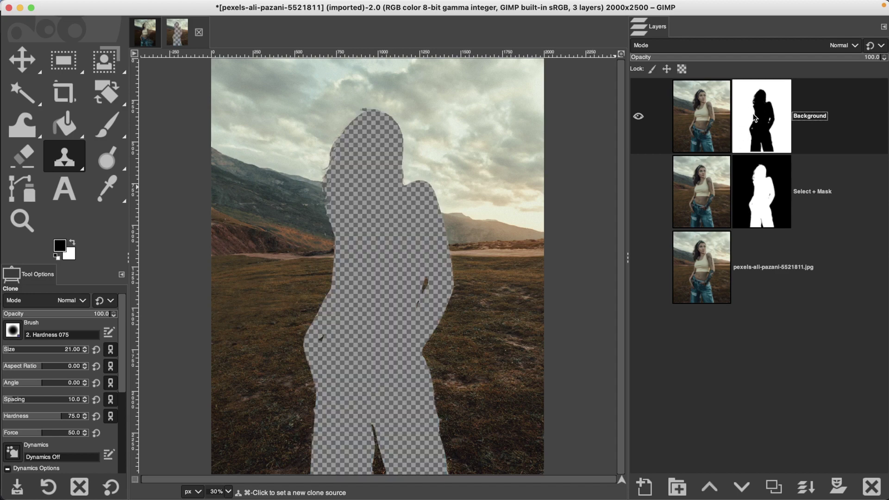
{"action": "right_click", "coordinate": [754, 118]}
Apply the Background layer's mask and set up the Clone tool at size 398
{"action": "left_click", "coordinate": [798, 320]}
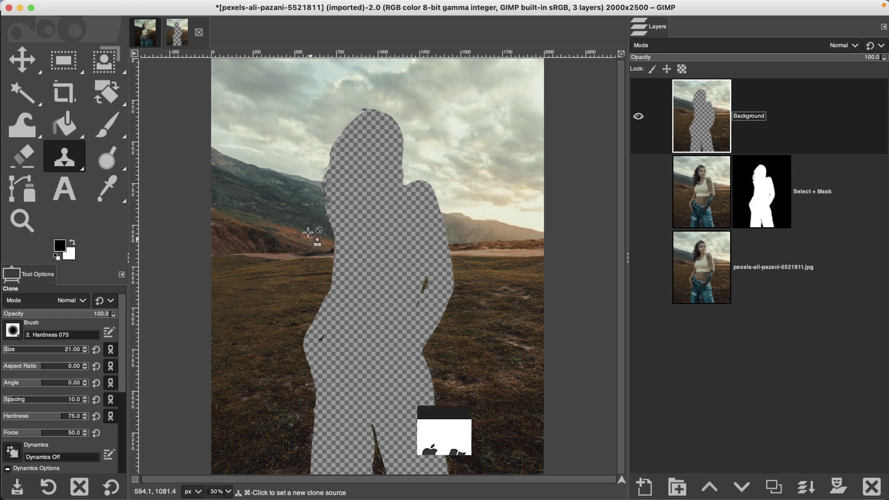
{"action": "left_click", "coordinate": [64, 163]}
{"action": "left_click", "coordinate": [143, 159]}
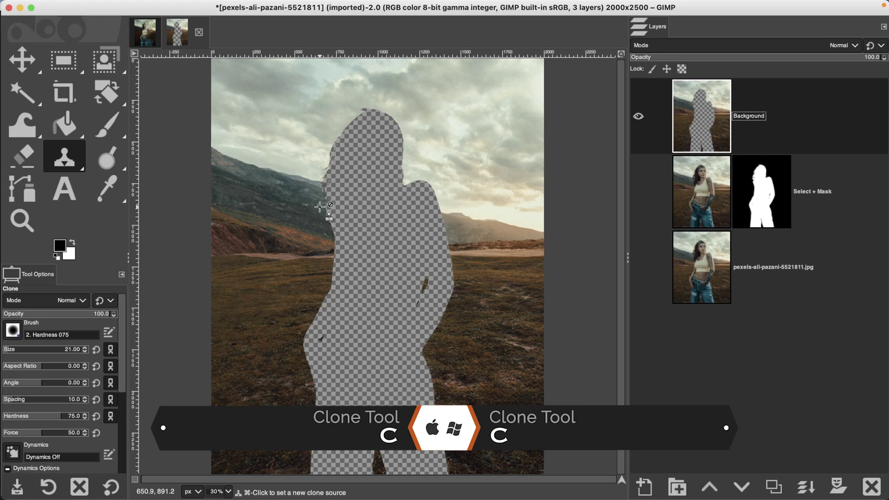
{"action": "left_click", "coordinate": [47, 347]}
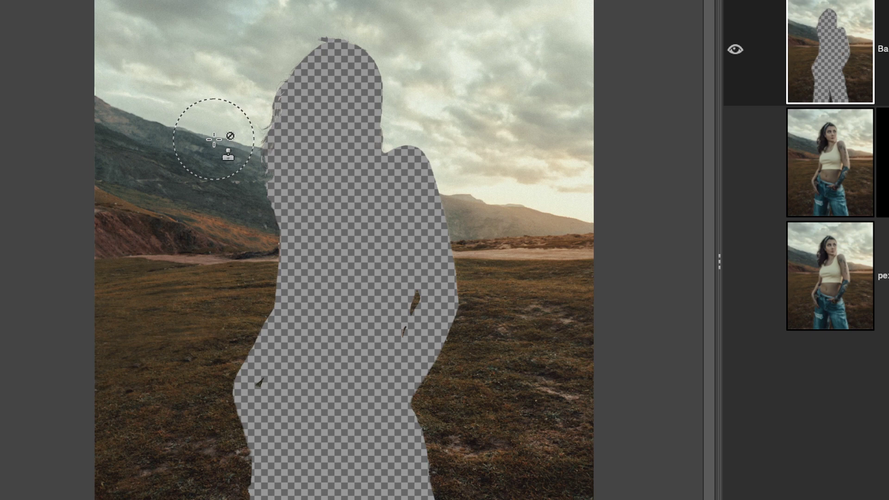
Clone sky and hills into the silhouette, then grass over the path beside it
{"action": "left_click", "coordinate": [210, 137], "text": "ctrl"}
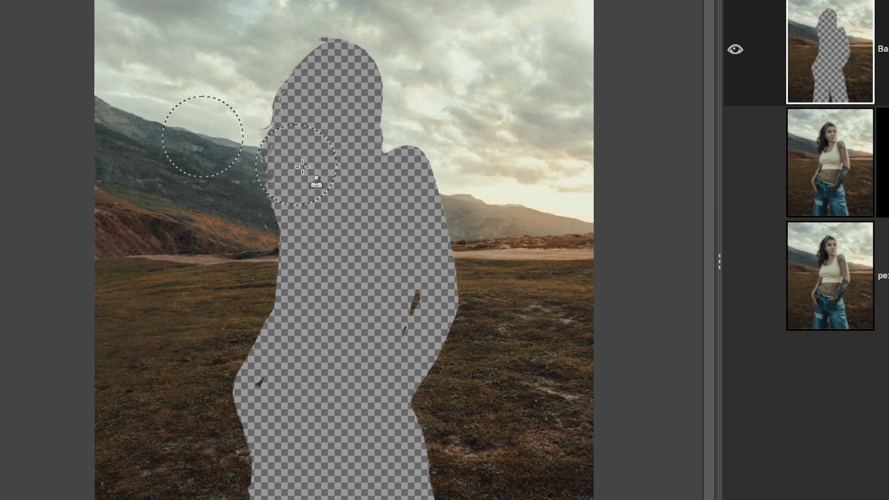
{"action": "left_click", "coordinate": [282, 163]}
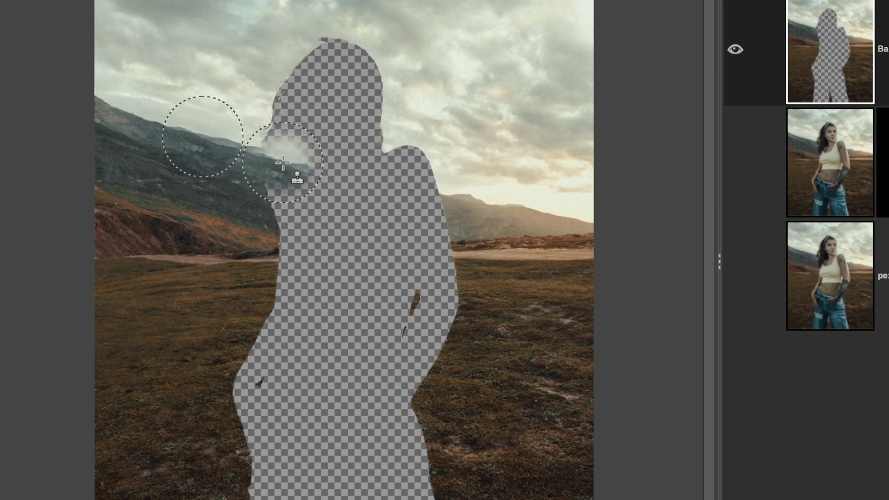
{"action": "mouse_move", "coordinate": [283, 162]}
{"action": "left_mouse_down"}
{"action": "mouse_move", "coordinate": [280, 196]}
{"action": "mouse_move", "coordinate": [287, 246]}
{"action": "mouse_move", "coordinate": [241, 381]}
{"action": "mouse_move", "coordinate": [239, 498]}
{"action": "left_mouse_up"}
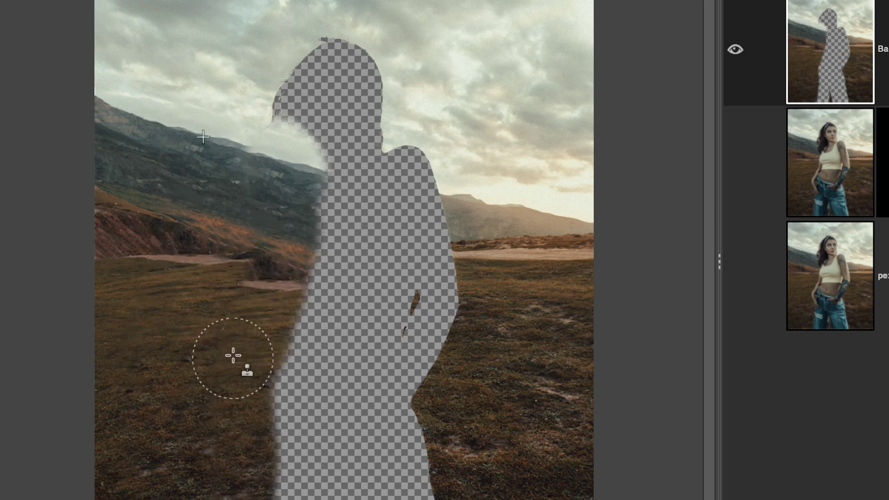
{"action": "left_click", "coordinate": [202, 314], "text": "alt"}
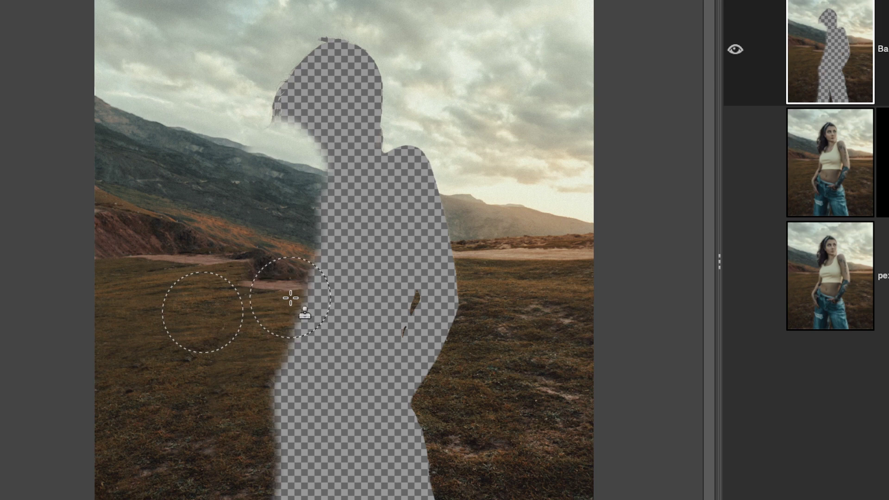
{"action": "mouse_move", "coordinate": [291, 298]}
{"action": "left_mouse_down"}
{"action": "mouse_move", "coordinate": [234, 301]}
{"action": "mouse_move", "coordinate": [264, 301]}
{"action": "left_mouse_up"}
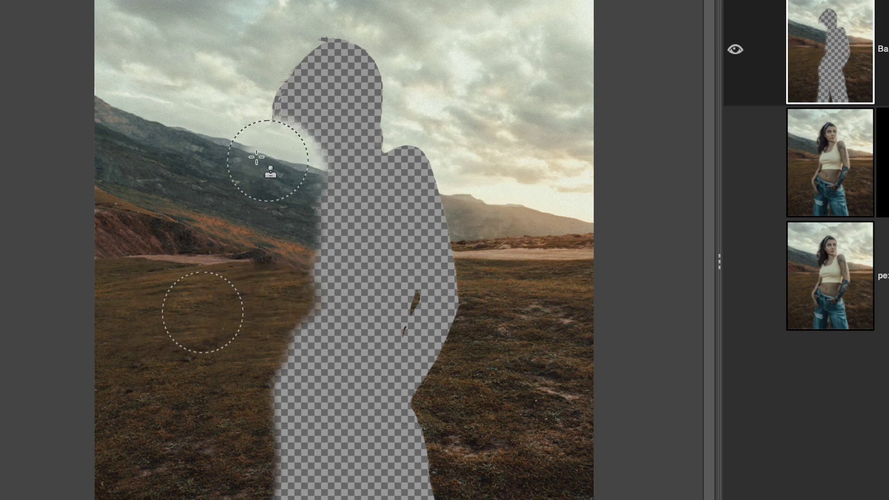
Clone hills and sky over the silhouette's shoulder and head top
{"action": "left_click", "coordinate": [217, 141], "text": "alt"}
{"action": "mouse_move", "coordinate": [287, 166]}
{"action": "left_mouse_down"}
{"action": "mouse_move", "coordinate": [364, 177]}
{"action": "mouse_move", "coordinate": [320, 175]}
{"action": "mouse_move", "coordinate": [339, 172]}
{"action": "mouse_move", "coordinate": [325, 173]}
{"action": "mouse_move", "coordinate": [295, 133]}
{"action": "mouse_move", "coordinate": [287, 105]}
{"action": "mouse_move", "coordinate": [319, 54]}
{"action": "mouse_move", "coordinate": [338, 56]}
{"action": "mouse_move", "coordinate": [331, 80]}
{"action": "mouse_move", "coordinate": [400, 33]}
{"action": "left_mouse_up"}
{"action": "left_click", "coordinate": [215, 143], "text": "alt"}
Clone cloud and sky over the top of the head and the neck gap
{"action": "left_click", "coordinate": [405, 29], "text": "alt"}
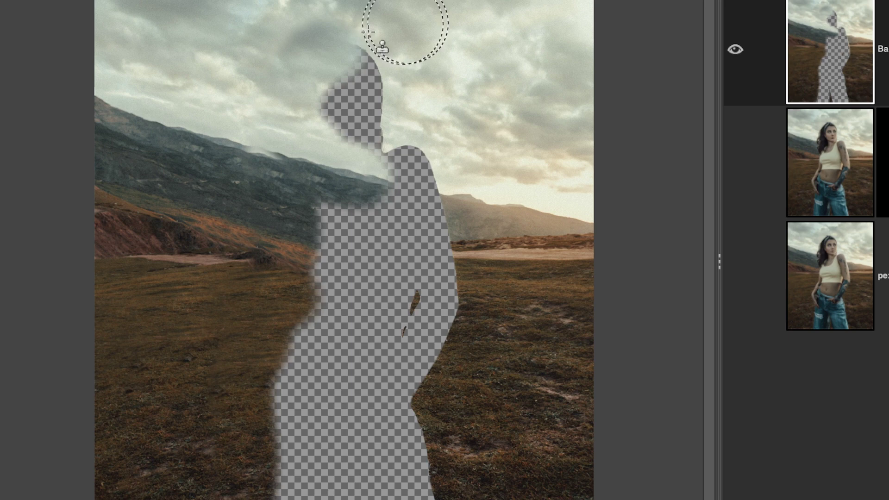
{"action": "mouse_move", "coordinate": [318, 30]}
{"action": "left_mouse_down"}
{"action": "mouse_move", "coordinate": [374, 62]}
{"action": "mouse_move", "coordinate": [338, 97]}
{"action": "mouse_move", "coordinate": [367, 92]}
{"action": "mouse_move", "coordinate": [371, 65]}
{"action": "left_mouse_up"}
{"action": "left_click", "coordinate": [430, 77], "text": "alt"}
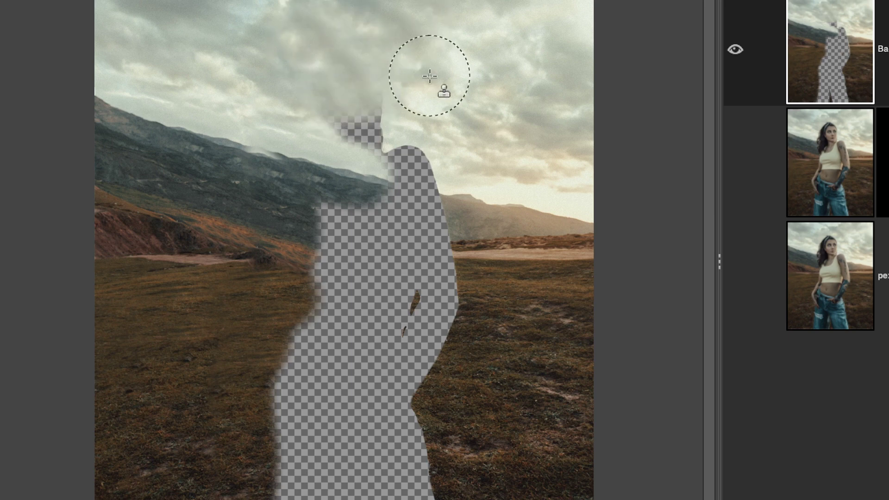
{"action": "mouse_move", "coordinate": [382, 109]}
{"action": "left_mouse_down"}
{"action": "mouse_move", "coordinate": [342, 105]}
{"action": "mouse_move", "coordinate": [369, 125]}
{"action": "mouse_move", "coordinate": [358, 132]}
{"action": "left_mouse_up"}
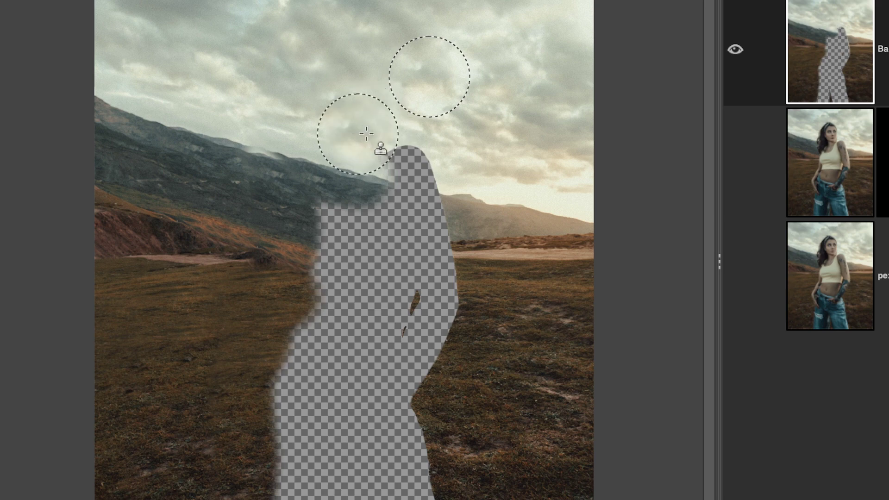
{"action": "left_click", "coordinate": [476, 200], "text": "alt"}
{"action": "mouse_move", "coordinate": [426, 190]}
{"action": "left_mouse_down"}
{"action": "mouse_move", "coordinate": [402, 149]}
{"action": "mouse_move", "coordinate": [395, 154]}
{"action": "left_mouse_up"}
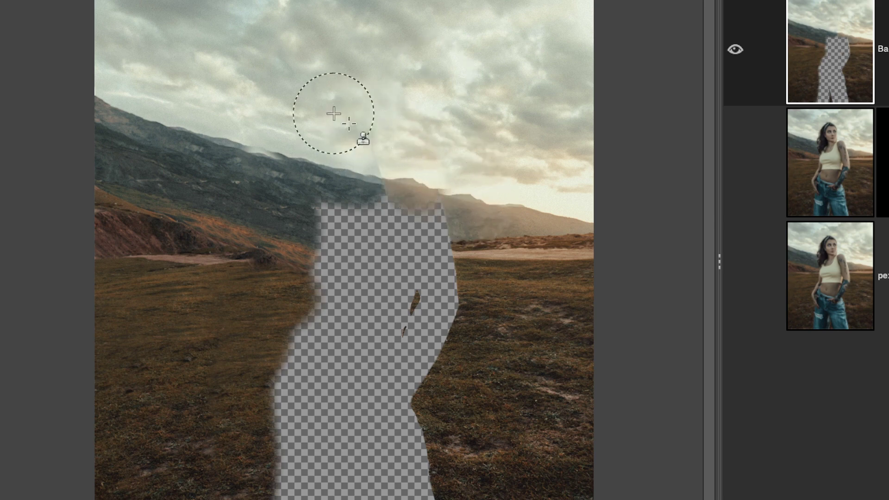
Clone mountain from the left over the gap beside the head and neck, with a smaller brush
{"action": "left_click", "coordinate": [272, 194], "text": "alt"}
{"action": "mouse_move", "coordinate": [394, 214]}
{"action": "left_mouse_down"}
{"action": "mouse_move", "coordinate": [319, 204]}
{"action": "mouse_move", "coordinate": [451, 217]}
{"action": "mouse_move", "coordinate": [446, 229]}
{"action": "mouse_move", "coordinate": [492, 263]}
{"action": "left_mouse_up"}
{"action": "left_click", "coordinate": [479, 239], "text": "alt"}
{"action": "key", "text": "bracketleft"}
{"action": "key", "text": "bracketleft"}
{"action": "left_click", "coordinate": [497, 287], "text": "alt"}
{"action": "mouse_move", "coordinate": [438, 324]}
{"action": "left_mouse_down"}
{"action": "mouse_move", "coordinate": [436, 287]}
{"action": "mouse_move", "coordinate": [423, 495]}
{"action": "left_mouse_up"}
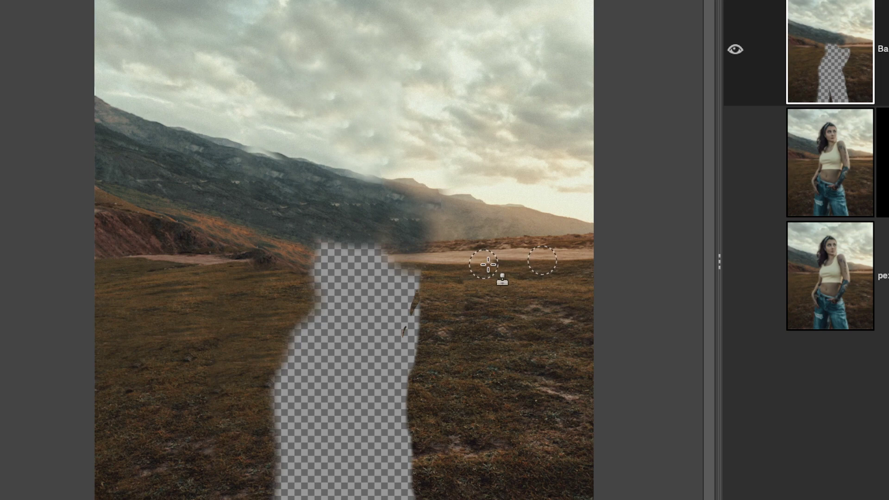
Clone field texture over the remaining edges and strips of the cut-out
{"action": "left_click", "coordinate": [290, 250], "text": "alt"}
{"action": "mouse_move", "coordinate": [333, 261]}
{"action": "left_mouse_down"}
{"action": "mouse_move", "coordinate": [370, 247]}
{"action": "mouse_move", "coordinate": [407, 259]}
{"action": "left_mouse_up"}
{"action": "left_click", "coordinate": [228, 310], "text": "alt"}
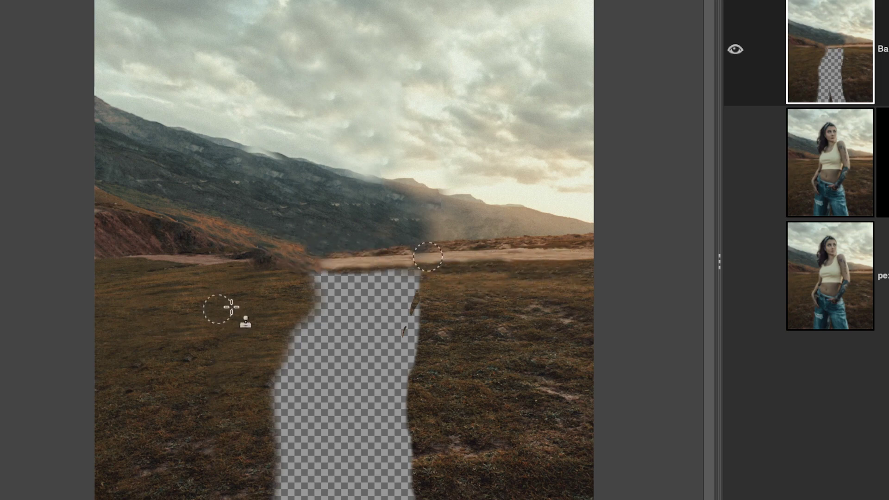
{"action": "mouse_move", "coordinate": [323, 317]}
{"action": "left_mouse_down"}
{"action": "mouse_move", "coordinate": [307, 304]}
{"action": "mouse_move", "coordinate": [324, 495]}
{"action": "left_mouse_up"}
{"action": "left_click", "coordinate": [478, 486], "text": "alt"}
{"action": "left_click_drag", "start_coordinate": [426, 477], "coordinate": [415, 292]}
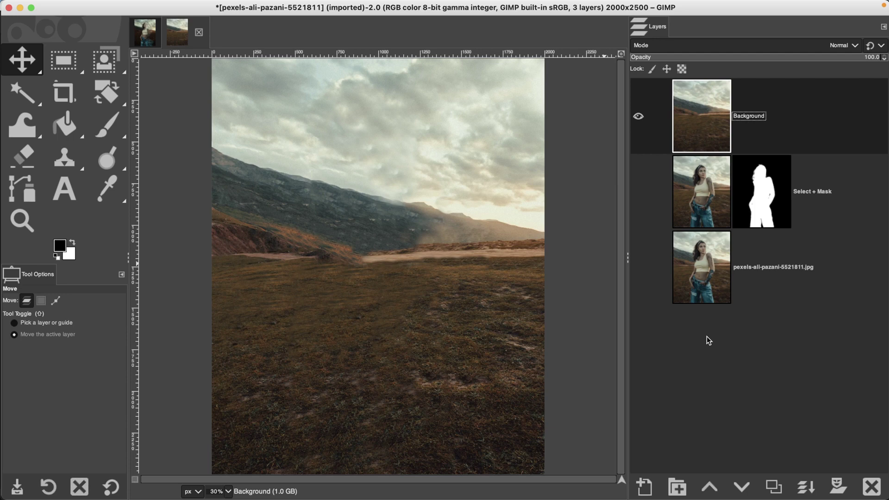
Duplicate Background, move the copy to the bottom, and rename the top layer 'Background +'
{"action": "left_click", "coordinate": [773, 487]}
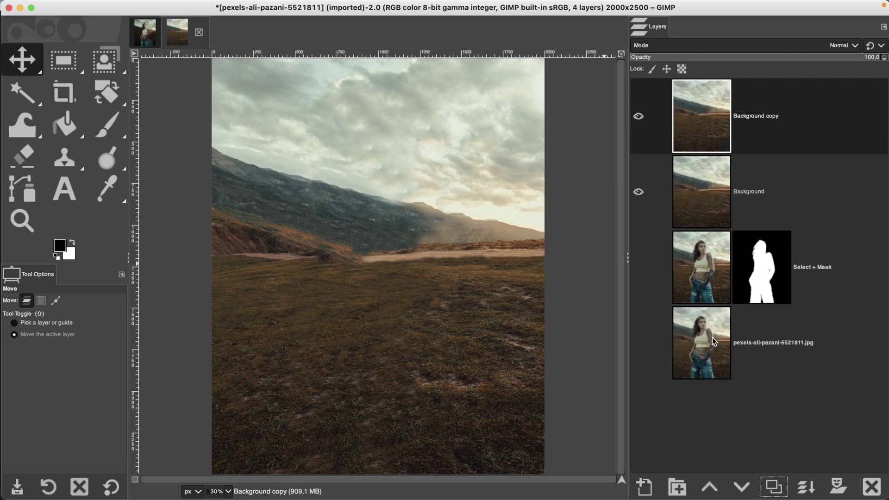
{"action": "left_click_drag", "start_coordinate": [720, 126], "coordinate": [729, 383]}
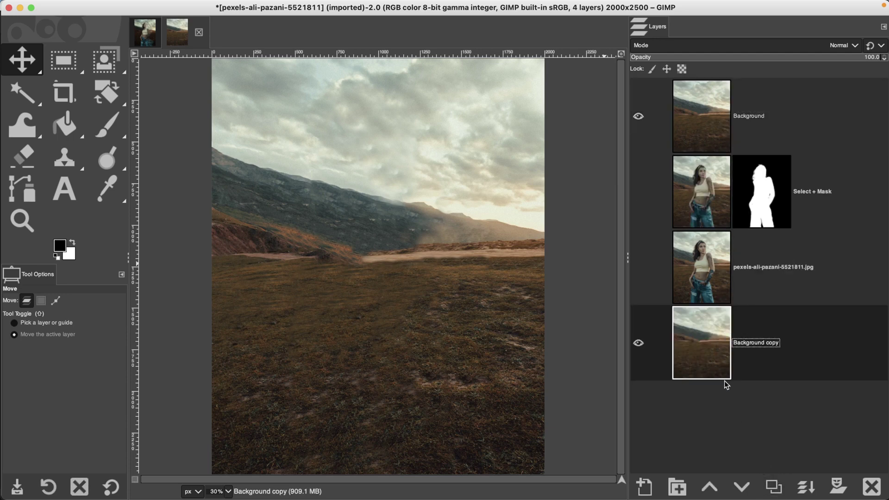
{"action": "double_click", "coordinate": [757, 115]}
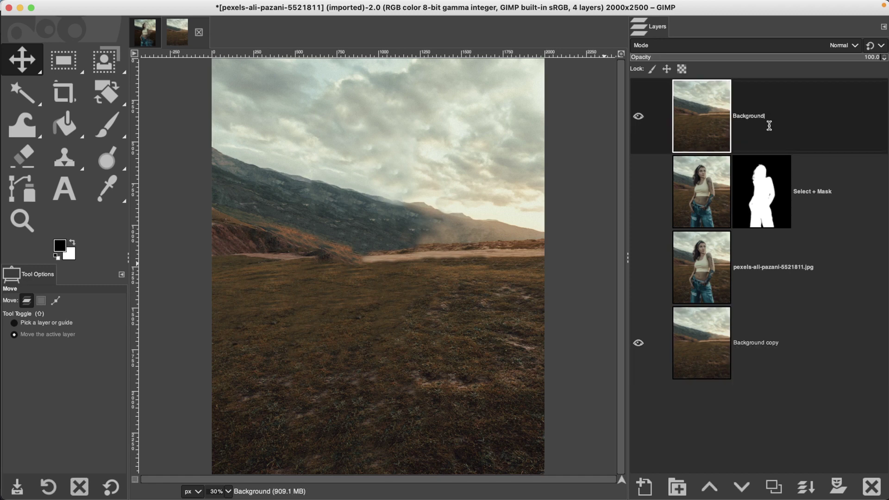
{"action": "key", "text": "Return"}
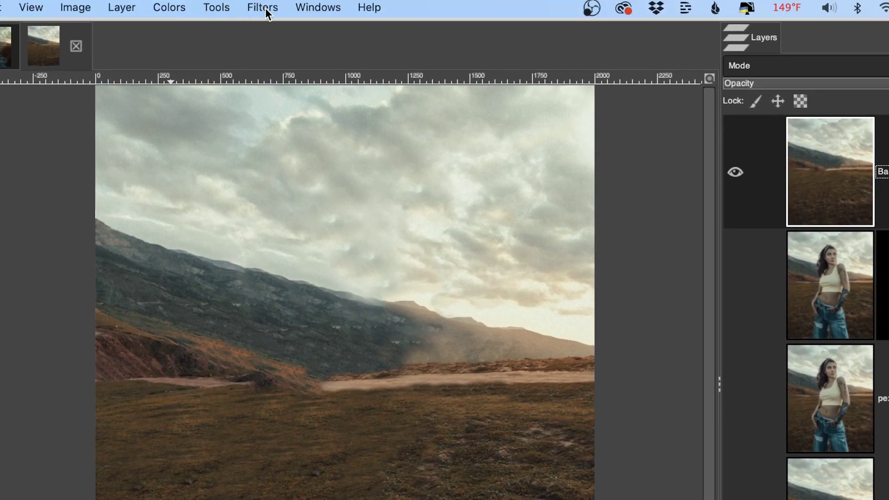
Apply a Gaussian Blur of size 3.80 to the Background + layer
{"action": "left_click", "coordinate": [266, 10]}
{"action": "mouse_move", "coordinate": [280, 114]}
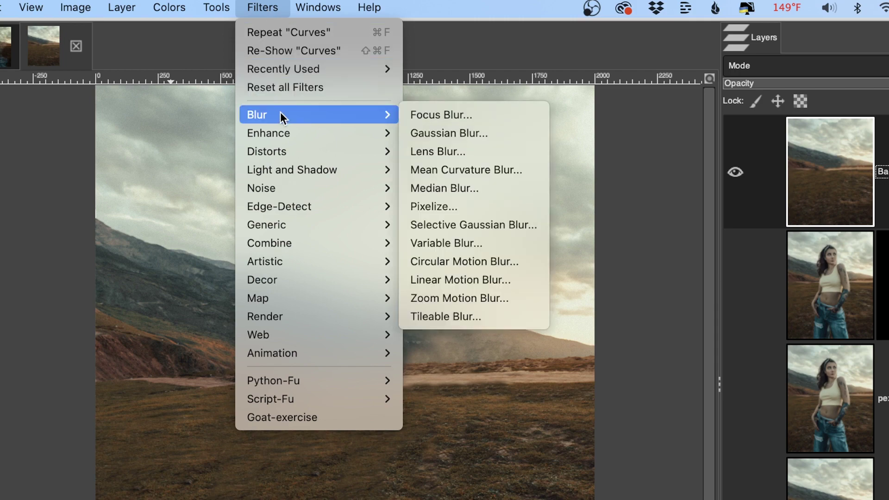
{"action": "left_click", "coordinate": [459, 133]}
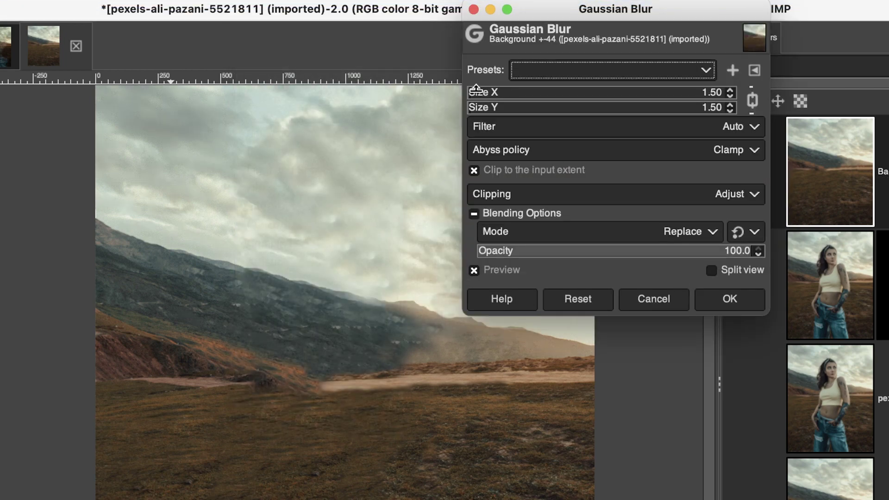
{"action": "left_click_drag", "start_coordinate": [476, 89], "coordinate": [476, 90]}
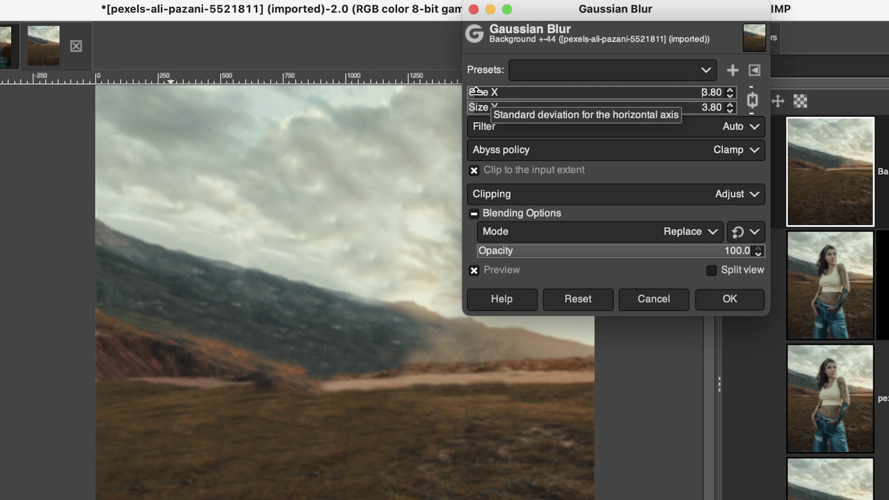
{"action": "left_click", "coordinate": [742, 301]}
Darken the landscape by pulling the middle of the Curves value line down
{"action": "left_click", "coordinate": [187, 4]}
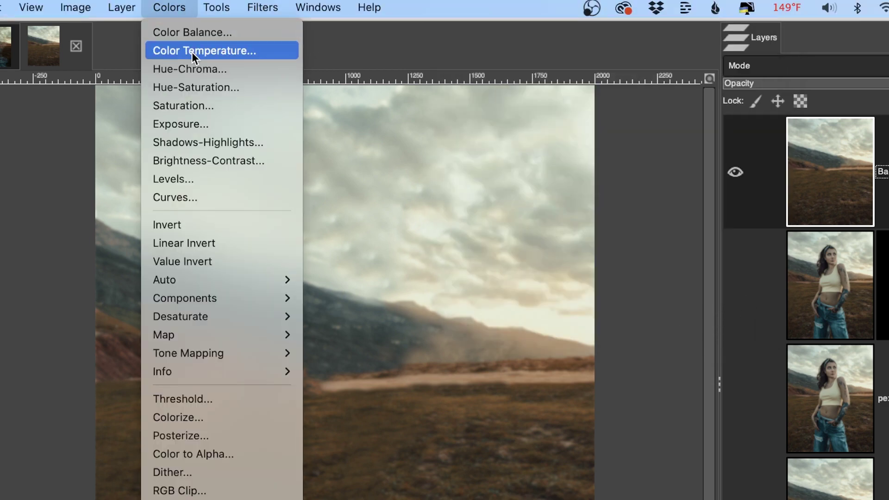
{"action": "left_click", "coordinate": [198, 196]}
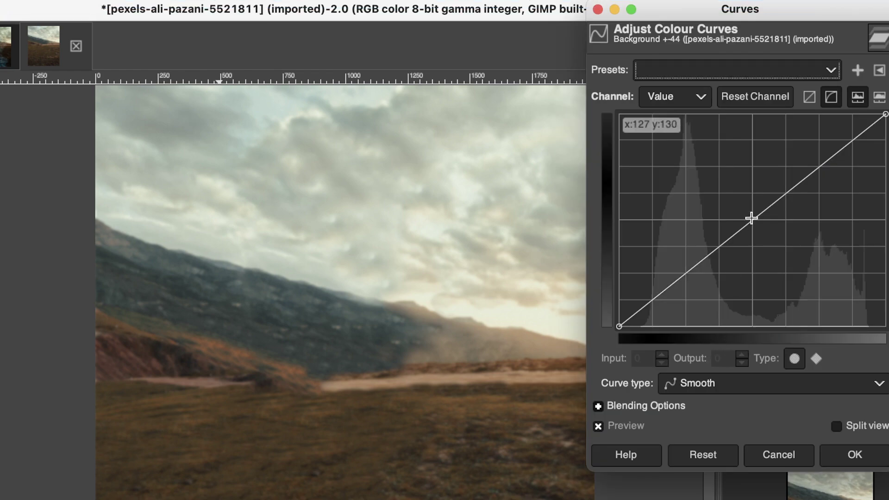
{"action": "left_click_drag", "start_coordinate": [754, 217], "coordinate": [765, 250]}
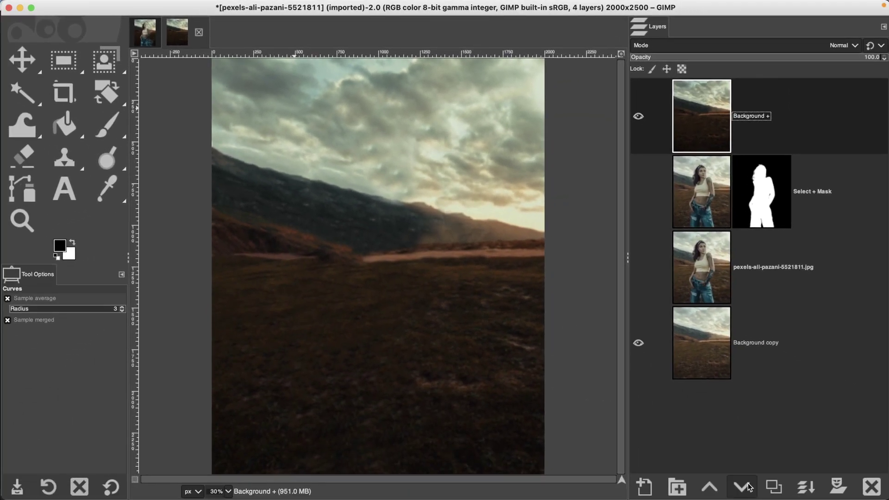
Put Background + under a visible Select + Mask, duplicate it, and apply the copy's layer mask
{"action": "left_click", "coordinate": [741, 486]}
{"action": "left_click", "coordinate": [639, 116]}
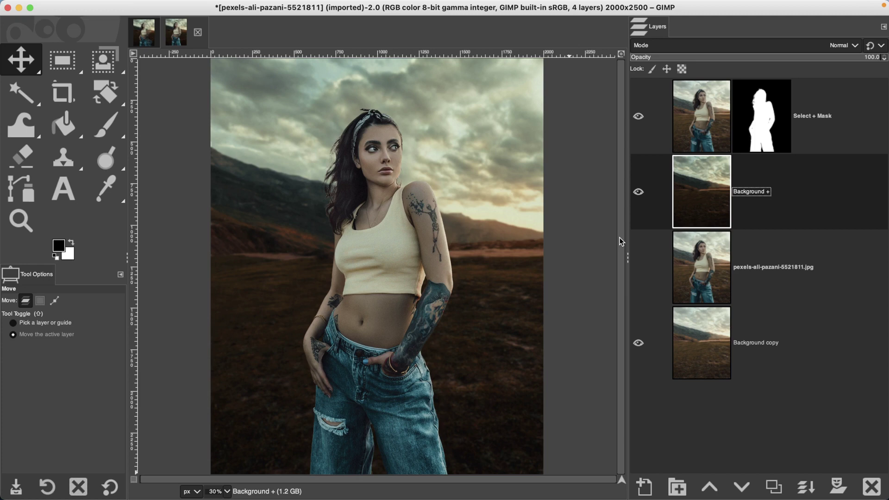
{"action": "left_click", "coordinate": [707, 127]}
{"action": "left_click", "coordinate": [769, 475]}
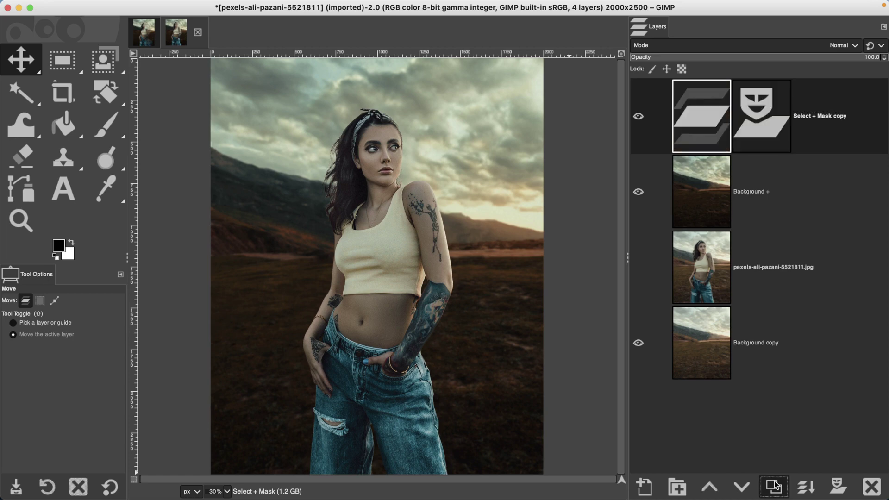
{"action": "right_click", "coordinate": [710, 123]}
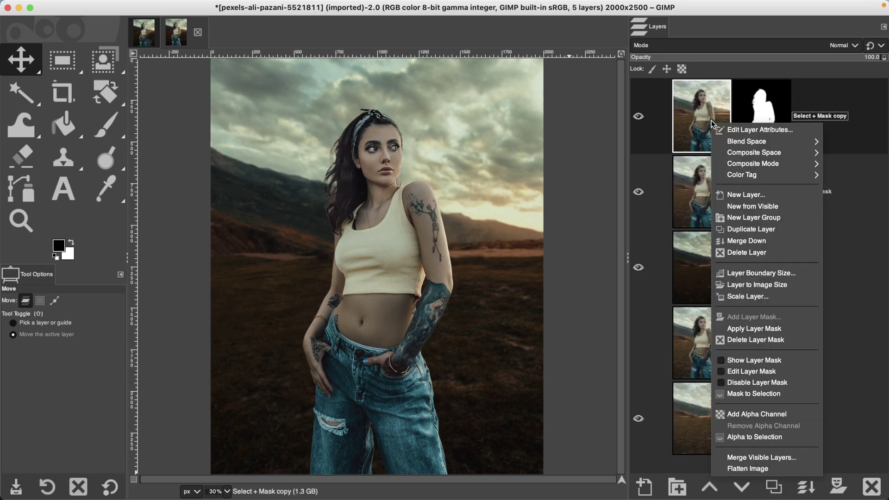
{"action": "left_click", "coordinate": [771, 328]}
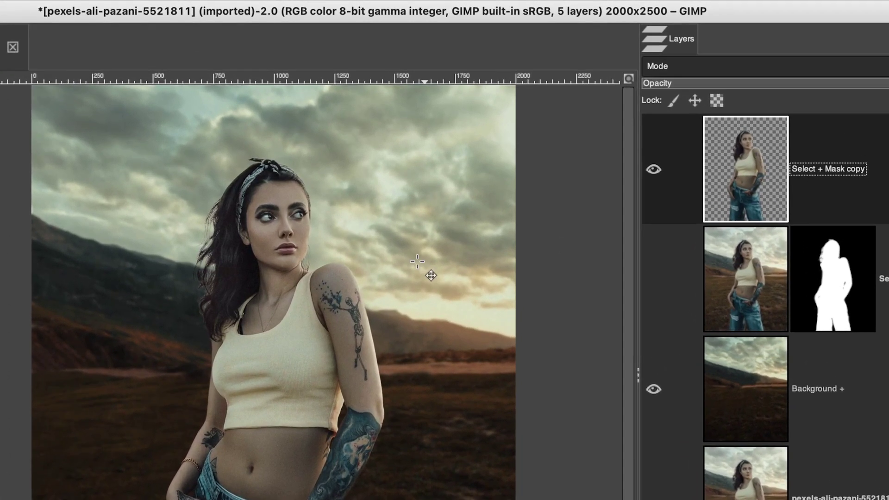
With Warp Transform, stretch the head up and right into the sky and push the shoulder outward
{"action": "mouse_move", "coordinate": [309, 4]}
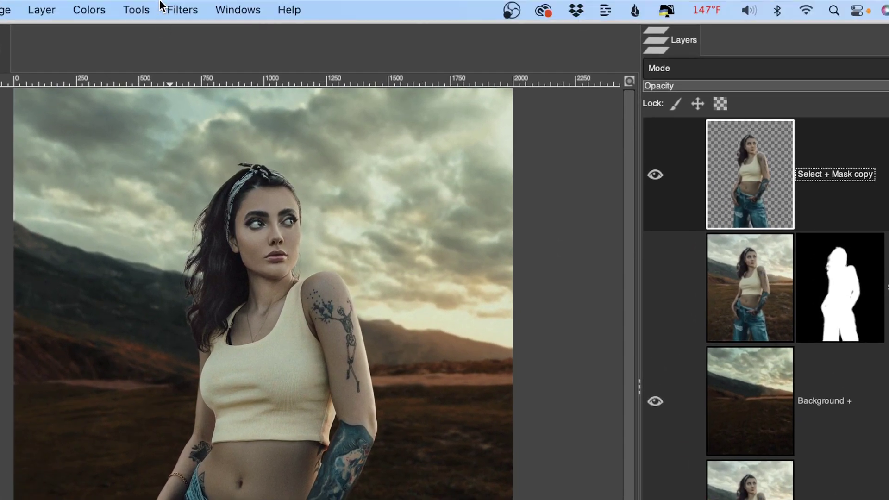
{"action": "left_click", "coordinate": [136, 10]}
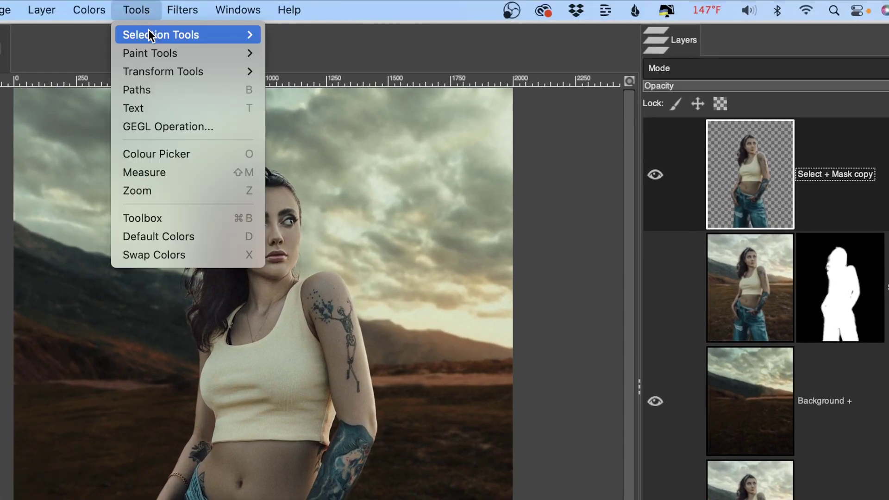
{"action": "mouse_move", "coordinate": [134, 72]}
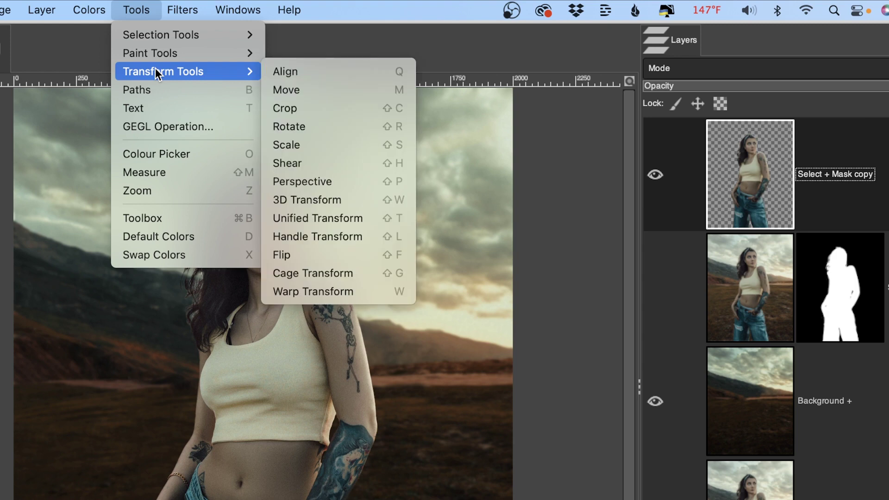
{"action": "left_click", "coordinate": [335, 289]}
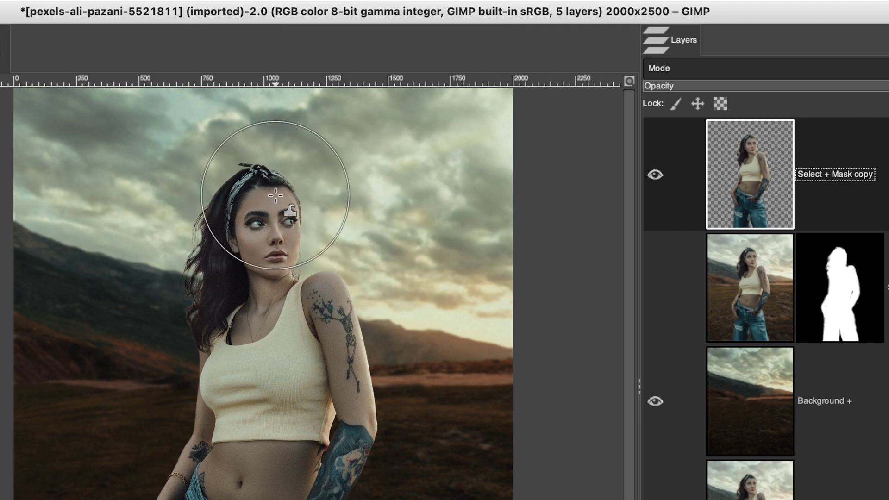
{"action": "mouse_move", "coordinate": [275, 196]}
{"action": "left_mouse_down"}
{"action": "mouse_move", "coordinate": [415, 191]}
{"action": "mouse_move", "coordinate": [420, 171]}
{"action": "left_mouse_up"}
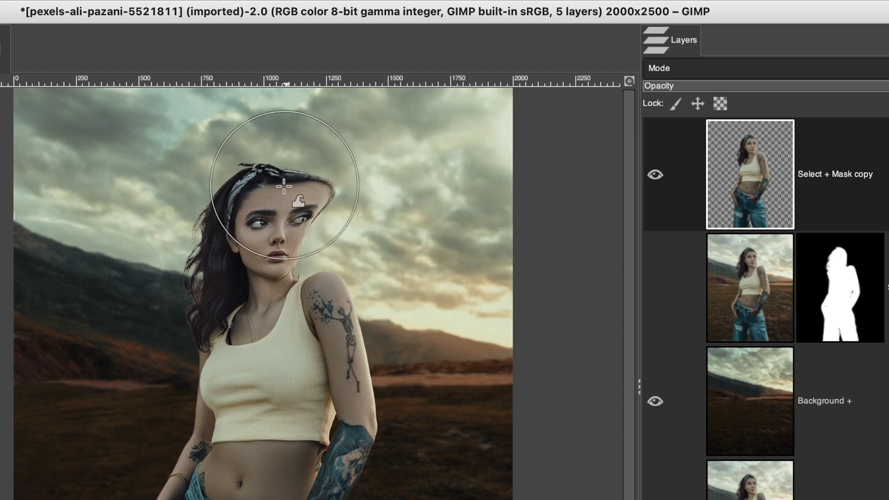
{"action": "left_click_drag", "start_coordinate": [283, 186], "coordinate": [428, 168]}
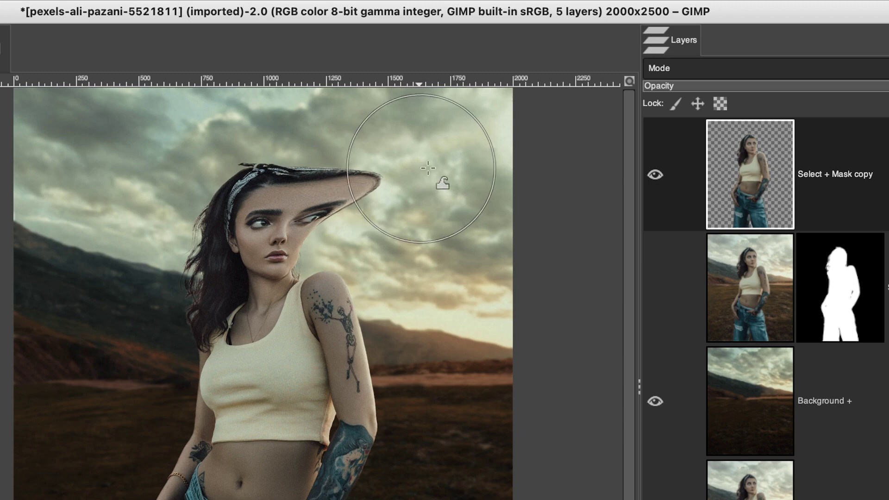
{"action": "left_click_drag", "start_coordinate": [347, 179], "coordinate": [349, 141]}
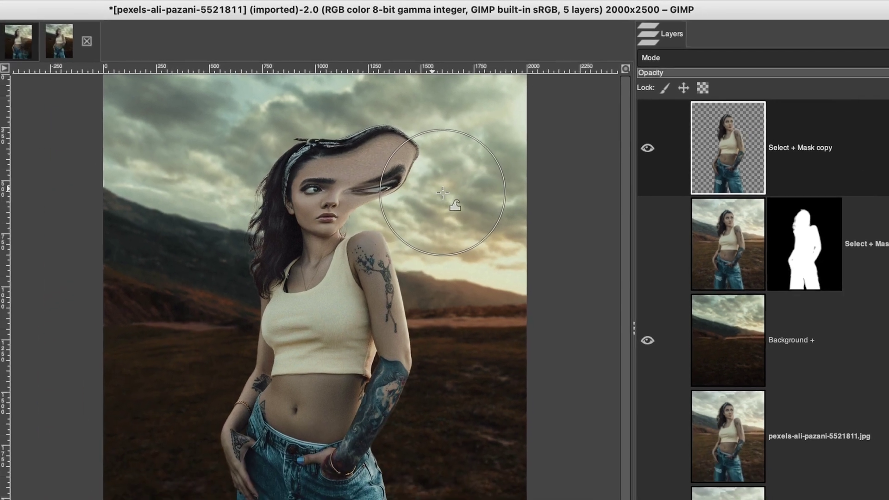
{"action": "left_click_drag", "start_coordinate": [398, 271], "coordinate": [489, 296]}
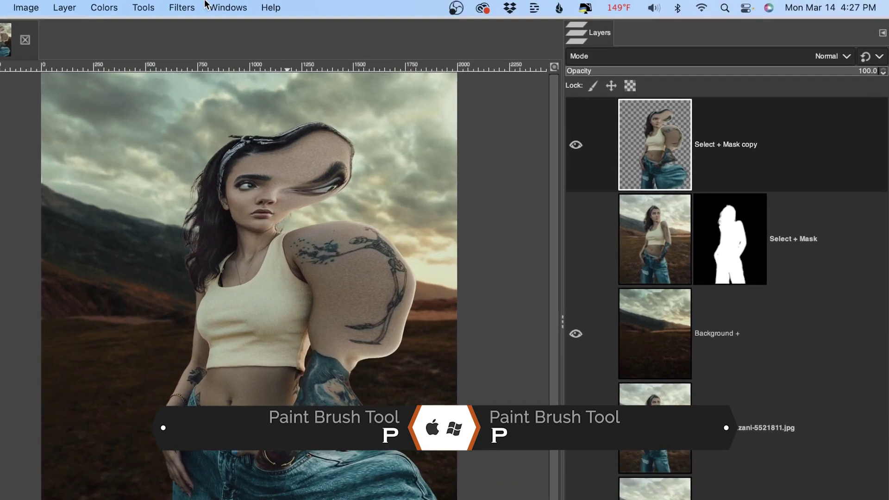
Dock the Brushes panel, choose the Splats 02 brush, and stamp a test splat on the shoulder
{"action": "left_click", "coordinate": [361, 6]}
{"action": "mouse_move", "coordinate": [98, 49]}
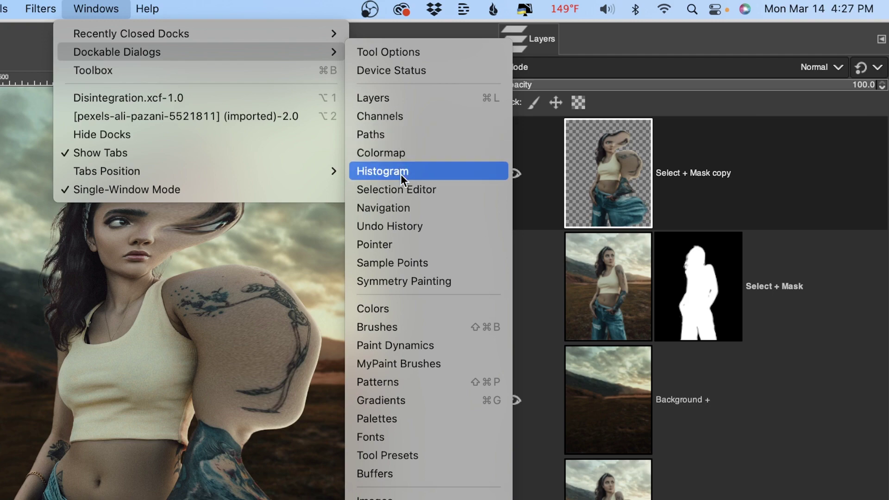
{"action": "left_click", "coordinate": [391, 329]}
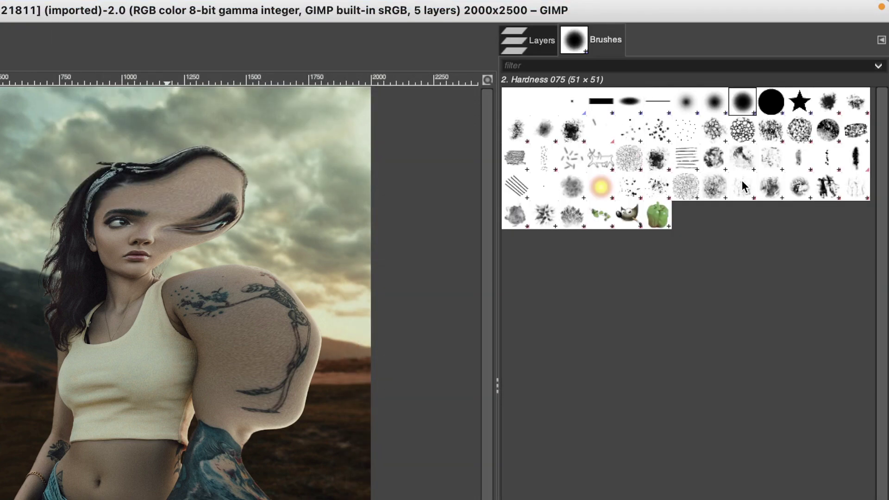
{"action": "left_click", "coordinate": [664, 193]}
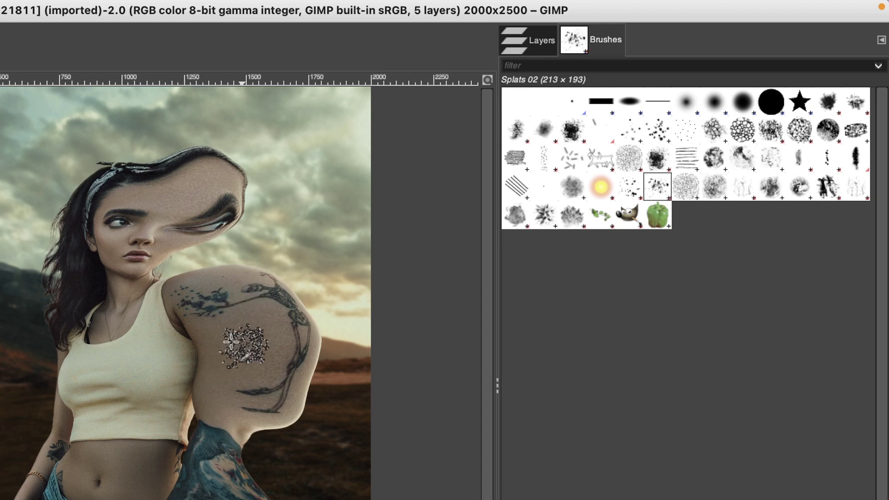
{"action": "left_click", "coordinate": [252, 344]}
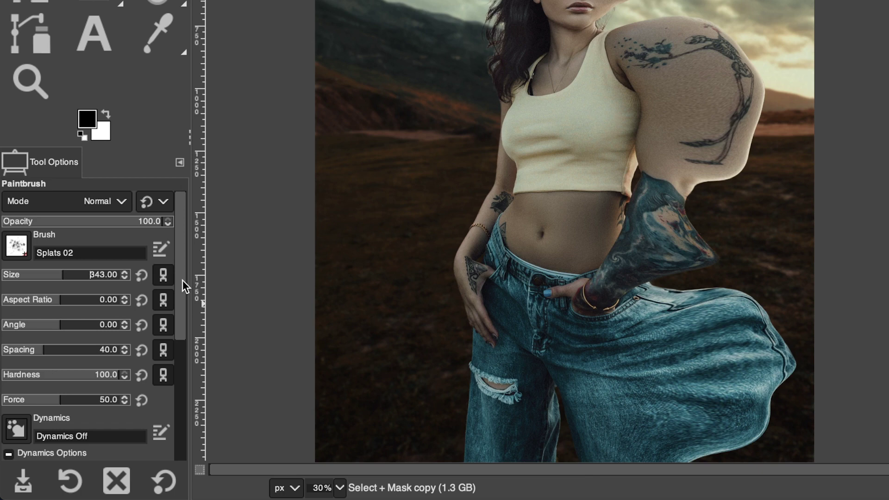
Set paint dynamics to Basic Dynamics and enable Apply Jitter at 1.35
{"action": "left_click_drag", "start_coordinate": [182, 280], "coordinate": [166, 417]}
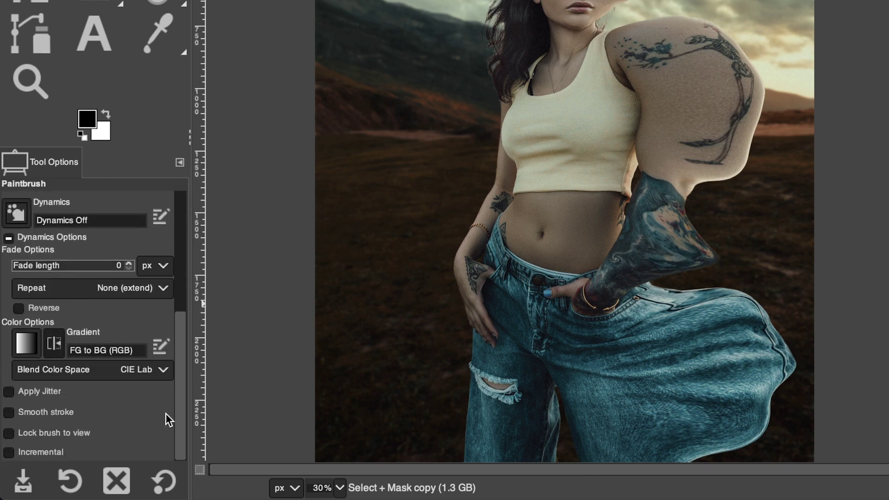
{"action": "left_click", "coordinate": [17, 213]}
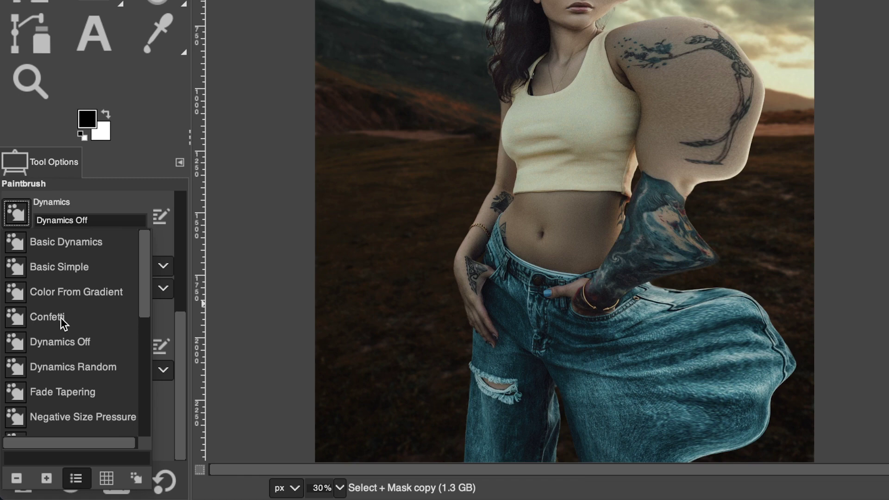
{"action": "left_click", "coordinate": [70, 243]}
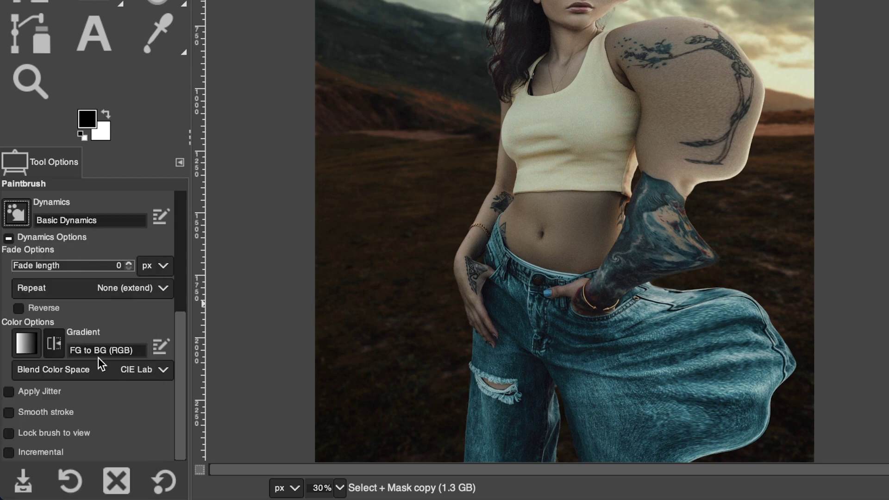
{"action": "left_click", "coordinate": [26, 393]}
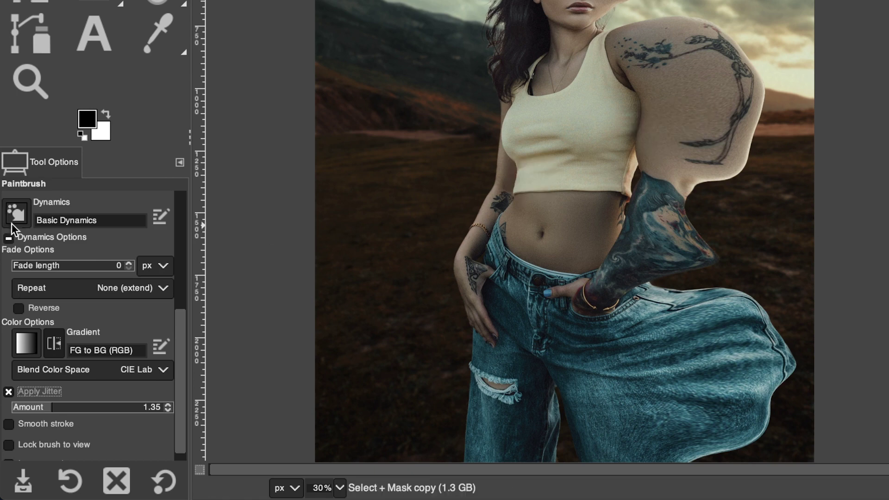
Try a Confetti dynamics stroke on the shoulder, then revert to Basic Dynamics
{"action": "left_click", "coordinate": [16, 212]}
{"action": "left_click", "coordinate": [65, 318]}
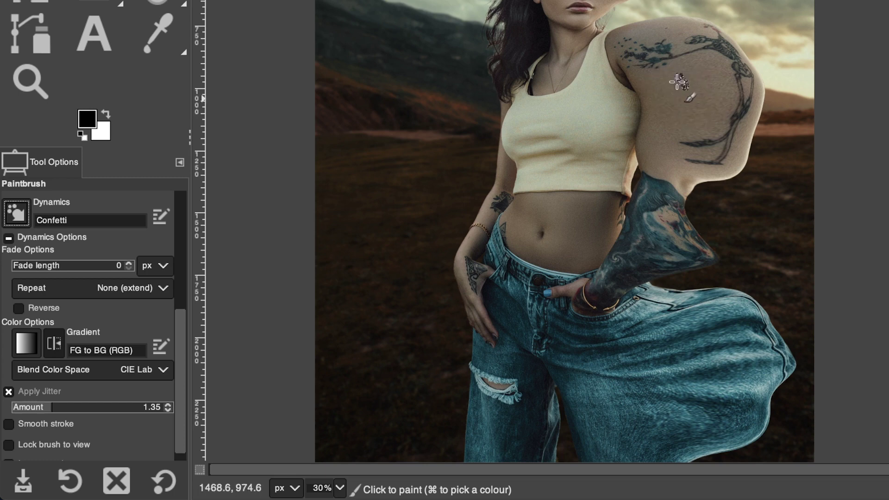
{"action": "mouse_move", "coordinate": [678, 82]}
{"action": "left_mouse_down"}
{"action": "mouse_move", "coordinate": [652, 104]}
{"action": "mouse_move", "coordinate": [664, 118]}
{"action": "mouse_move", "coordinate": [689, 108]}
{"action": "mouse_move", "coordinate": [671, 99]}
{"action": "left_mouse_up"}
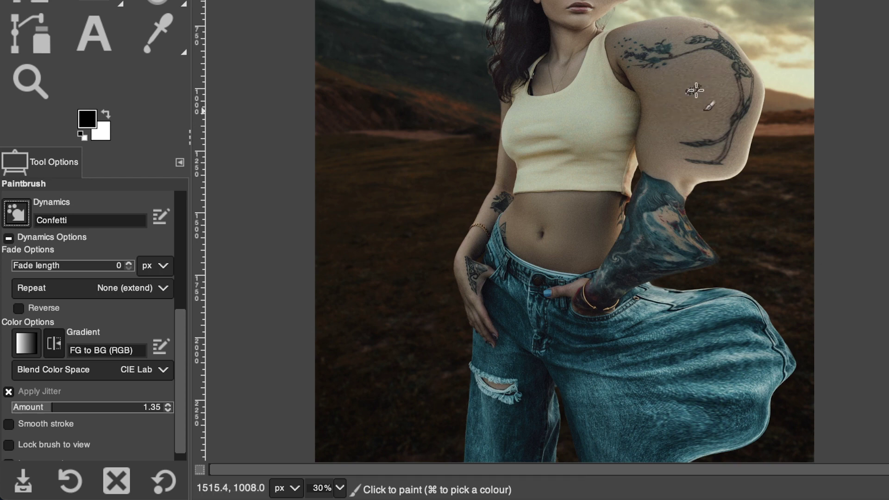
{"action": "left_click", "coordinate": [48, 221]}
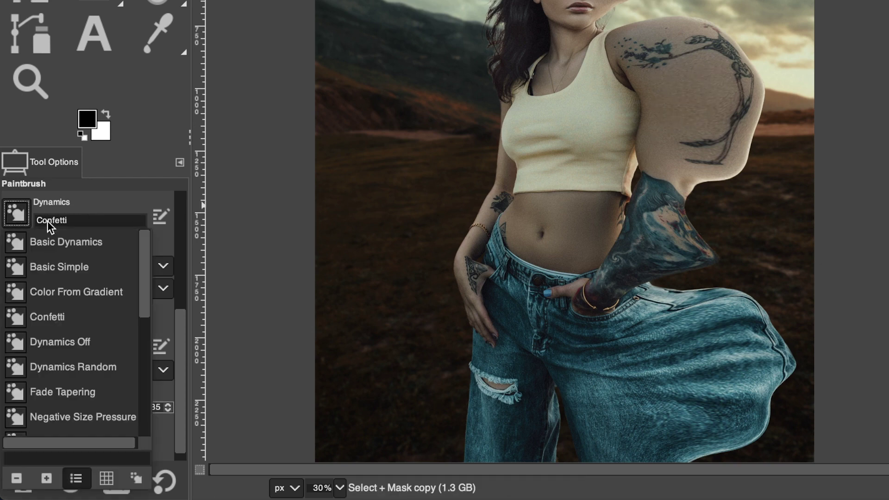
{"action": "left_click", "coordinate": [59, 242]}
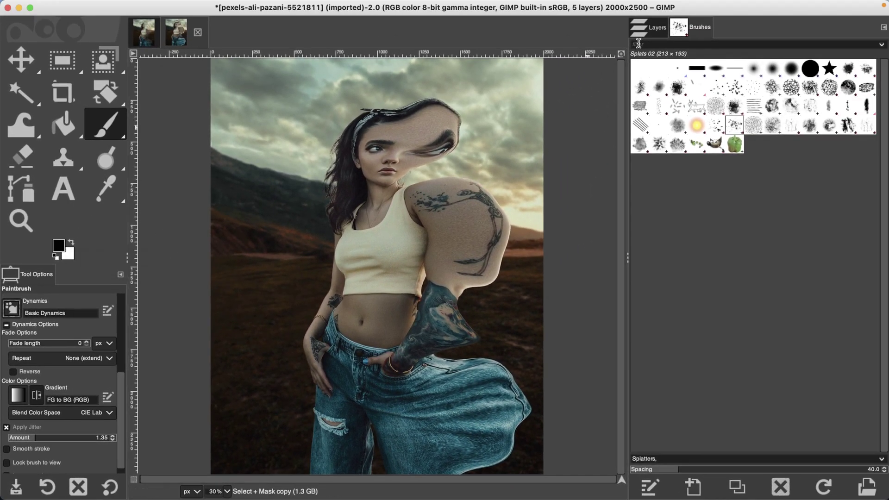
Add a white layer mask to Select + Mask copy and paint black splats over the stretched hair
{"action": "left_click", "coordinate": [651, 28]}
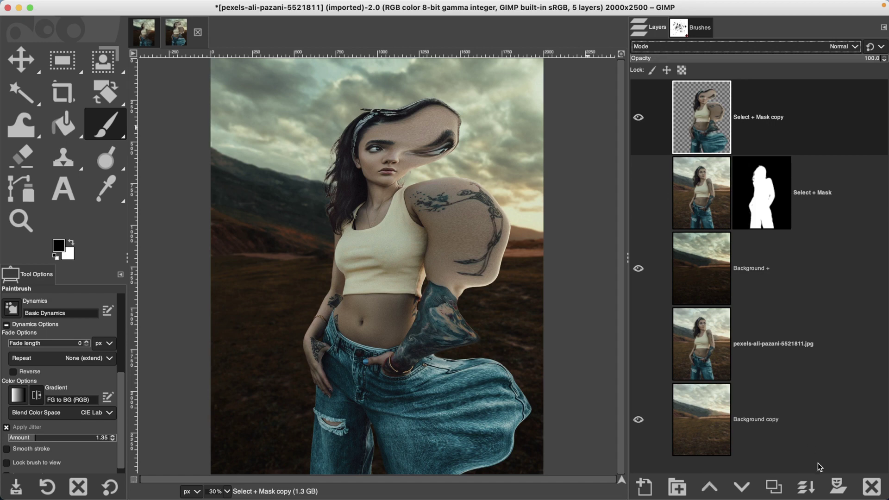
{"action": "left_click", "coordinate": [839, 485]}
{"action": "left_click", "coordinate": [858, 484]}
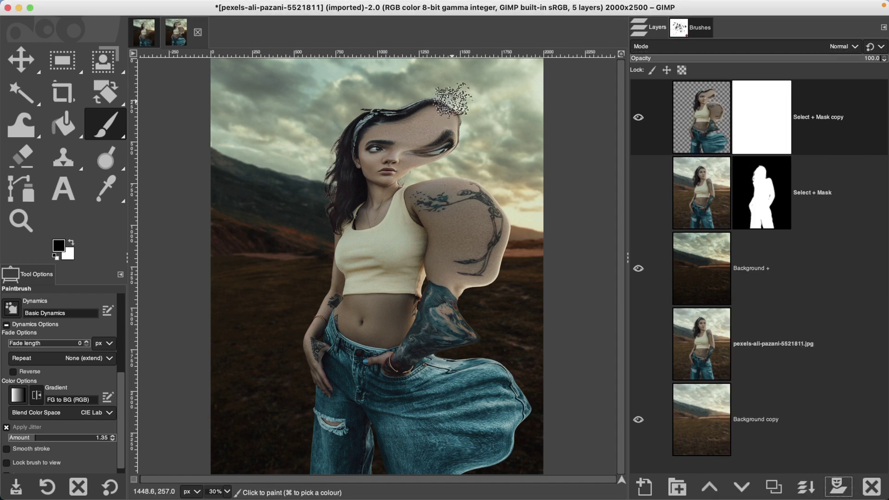
{"action": "mouse_move", "coordinate": [453, 100]}
{"action": "left_mouse_down"}
{"action": "mouse_move", "coordinate": [429, 114]}
{"action": "mouse_move", "coordinate": [455, 112]}
{"action": "mouse_move", "coordinate": [438, 108]}
{"action": "mouse_move", "coordinate": [440, 85]}
{"action": "mouse_move", "coordinate": [425, 110]}
{"action": "mouse_move", "coordinate": [412, 94]}
{"action": "mouse_move", "coordinate": [418, 114]}
{"action": "mouse_move", "coordinate": [412, 90]}
{"action": "mouse_move", "coordinate": [416, 110]}
{"action": "mouse_move", "coordinate": [413, 90]}
{"action": "mouse_move", "coordinate": [431, 99]}
{"action": "left_mouse_up"}
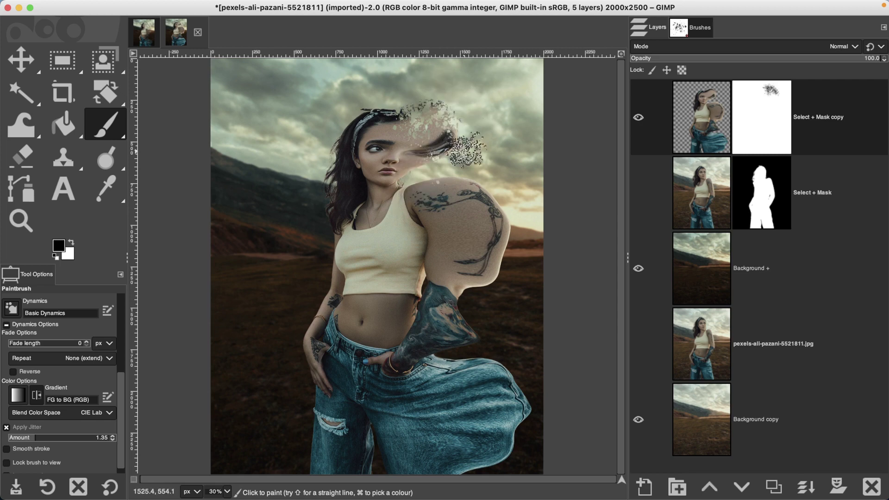
{"action": "mouse_move", "coordinate": [465, 150]}
{"action": "left_mouse_down"}
{"action": "mouse_move", "coordinate": [428, 151]}
{"action": "mouse_move", "coordinate": [453, 134]}
{"action": "mouse_move", "coordinate": [463, 141]}
{"action": "mouse_move", "coordinate": [421, 161]}
{"action": "mouse_move", "coordinate": [435, 153]}
{"action": "mouse_move", "coordinate": [434, 172]}
{"action": "mouse_move", "coordinate": [438, 163]}
{"action": "mouse_move", "coordinate": [420, 182]}
{"action": "mouse_move", "coordinate": [445, 166]}
{"action": "mouse_move", "coordinate": [472, 168]}
{"action": "mouse_move", "coordinate": [472, 192]}
{"action": "mouse_move", "coordinate": [498, 195]}
{"action": "mouse_move", "coordinate": [515, 211]}
{"action": "mouse_move", "coordinate": [488, 240]}
{"action": "mouse_move", "coordinate": [506, 234]}
{"action": "mouse_move", "coordinate": [514, 246]}
{"action": "mouse_move", "coordinate": [493, 264]}
{"action": "mouse_move", "coordinate": [498, 280]}
{"action": "mouse_move", "coordinate": [482, 295]}
{"action": "mouse_move", "coordinate": [467, 292]}
{"action": "mouse_move", "coordinate": [499, 285]}
{"action": "mouse_move", "coordinate": [517, 265]}
{"action": "mouse_move", "coordinate": [451, 345]}
{"action": "mouse_move", "coordinate": [446, 364]}
{"action": "mouse_move", "coordinate": [526, 373]}
{"action": "mouse_move", "coordinate": [492, 357]}
{"action": "mouse_move", "coordinate": [530, 412]}
{"action": "mouse_move", "coordinate": [527, 396]}
{"action": "mouse_move", "coordinate": [483, 479]}
{"action": "mouse_move", "coordinate": [474, 462]}
{"action": "mouse_move", "coordinate": [519, 456]}
{"action": "mouse_move", "coordinate": [524, 432]}
{"action": "mouse_move", "coordinate": [482, 457]}
{"action": "mouse_move", "coordinate": [509, 393]}
{"action": "mouse_move", "coordinate": [480, 386]}
{"action": "mouse_move", "coordinate": [469, 420]}
{"action": "mouse_move", "coordinate": [483, 400]}
{"action": "mouse_move", "coordinate": [486, 413]}
{"action": "mouse_move", "coordinate": [431, 390]}
{"action": "mouse_move", "coordinate": [497, 408]}
{"action": "mouse_move", "coordinate": [505, 402]}
{"action": "mouse_move", "coordinate": [488, 382]}
{"action": "mouse_move", "coordinate": [477, 386]}
{"action": "mouse_move", "coordinate": [487, 393]}
{"action": "mouse_move", "coordinate": [482, 400]}
{"action": "mouse_move", "coordinate": [452, 363]}
{"action": "mouse_move", "coordinate": [422, 360]}
{"action": "mouse_move", "coordinate": [437, 361]}
{"action": "mouse_move", "coordinate": [445, 445]}
{"action": "mouse_move", "coordinate": [481, 444]}
{"action": "mouse_move", "coordinate": [504, 407]}
{"action": "mouse_move", "coordinate": [489, 407]}
{"action": "mouse_move", "coordinate": [495, 416]}
{"action": "mouse_move", "coordinate": [449, 345]}
{"action": "mouse_move", "coordinate": [433, 370]}
{"action": "mouse_move", "coordinate": [486, 372]}
{"action": "mouse_move", "coordinate": [432, 333]}
{"action": "mouse_move", "coordinate": [463, 262]}
{"action": "mouse_move", "coordinate": [454, 243]}
{"action": "mouse_move", "coordinate": [486, 228]}
{"action": "mouse_move", "coordinate": [481, 241]}
{"action": "mouse_move", "coordinate": [467, 194]}
{"action": "mouse_move", "coordinate": [424, 149]}
{"action": "mouse_move", "coordinate": [421, 127]}
{"action": "mouse_move", "coordinate": [456, 121]}
{"action": "mouse_move", "coordinate": [476, 141]}
{"action": "mouse_move", "coordinate": [431, 248]}
{"action": "left_mouse_up"}
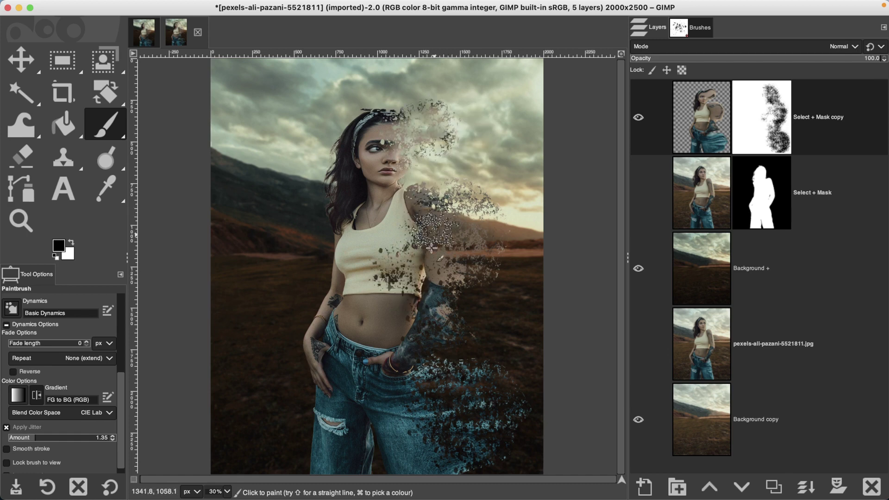
Reduce the paintbrush size to about 205
{"action": "scroll", "coordinate": [70, 370], "scroll_direction": "down", "scroll_amount": 1}
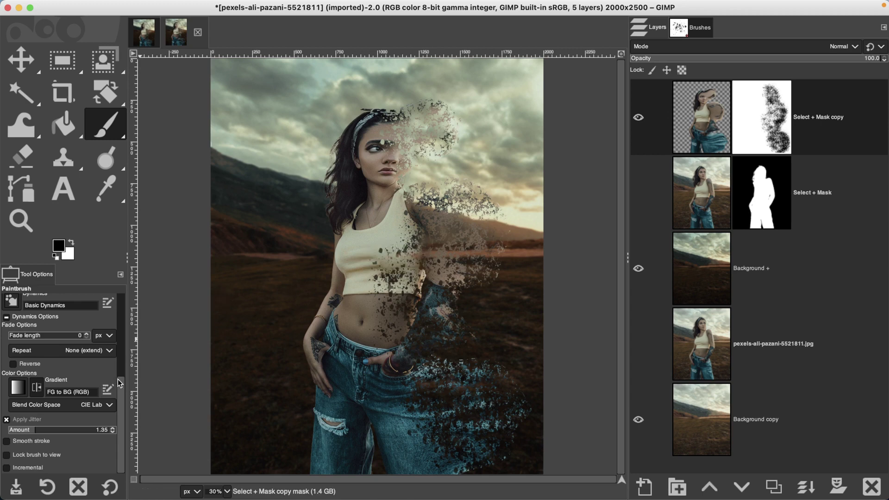
{"action": "left_click_drag", "start_coordinate": [120, 383], "coordinate": [114, 277]}
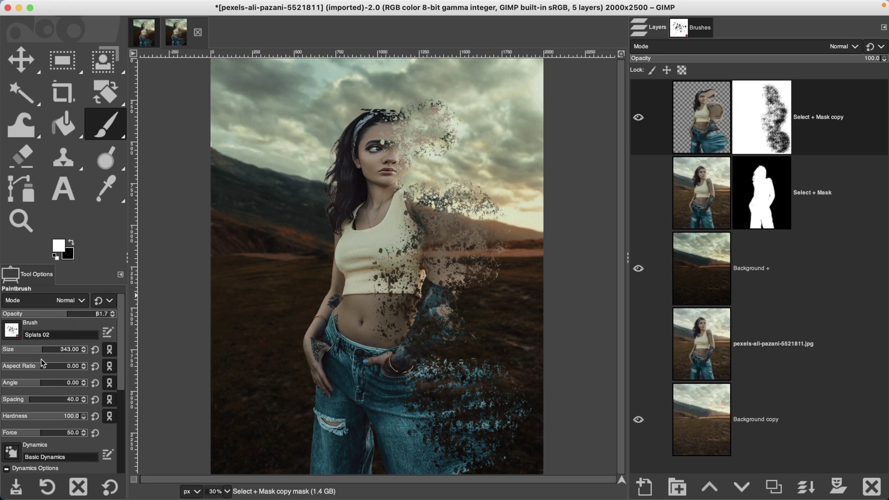
{"action": "left_click", "coordinate": [31, 347]}
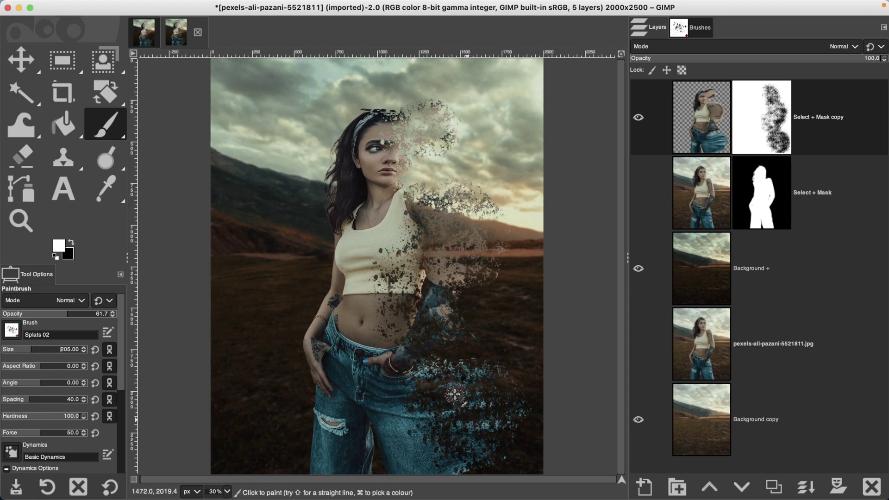
Paint white splats at 33.2 opacity over the jeans, shoulder and face, then set size 111
{"action": "left_click", "coordinate": [477, 396]}
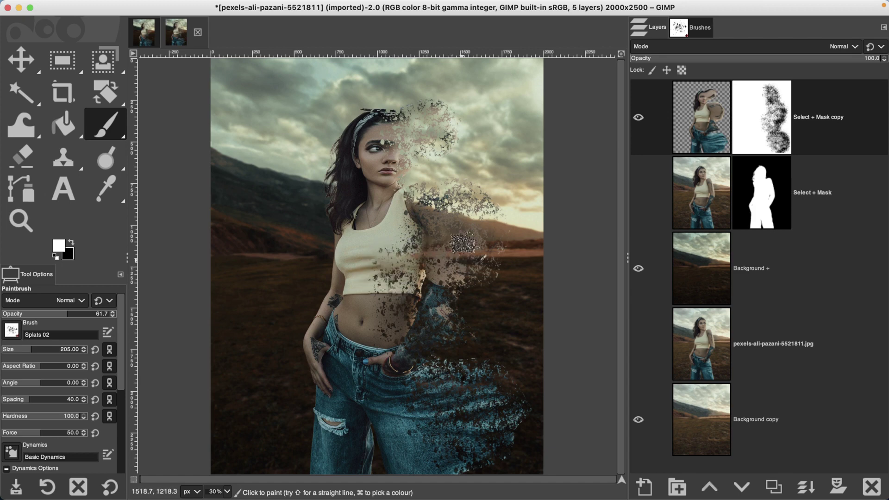
{"action": "left_click_drag", "start_coordinate": [472, 245], "coordinate": [462, 214]}
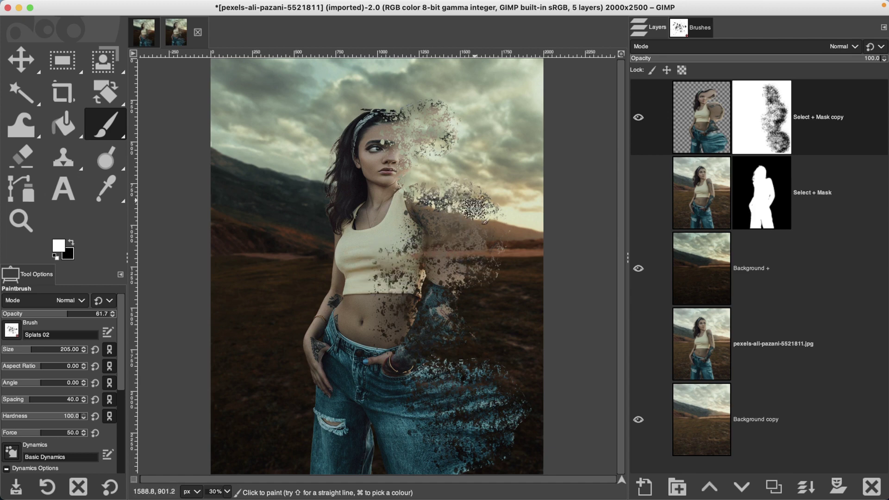
{"action": "left_click", "coordinate": [415, 165]}
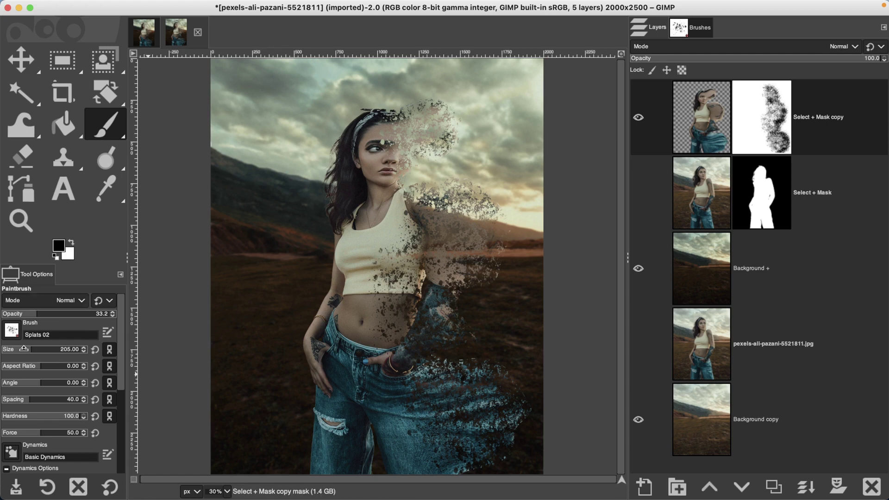
{"action": "left_click", "coordinate": [21, 348]}
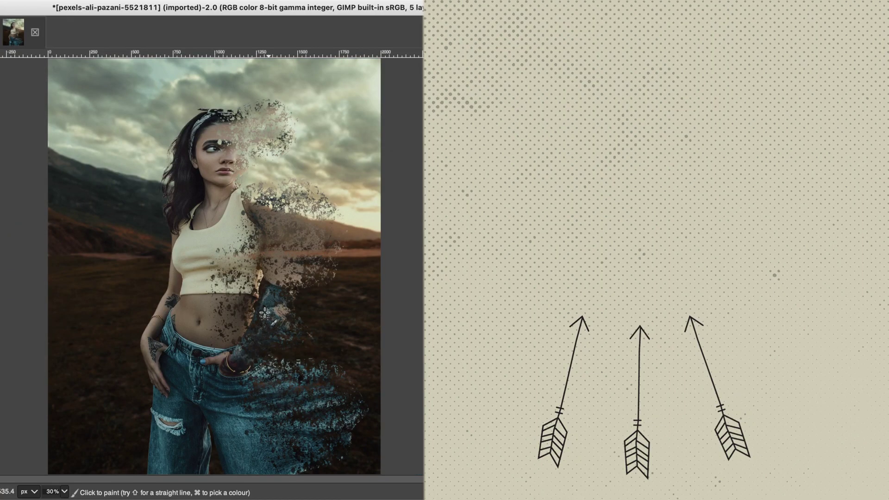
Paint a cluster of splat particles back beside the waist on the mask
{"action": "left_click_drag", "start_coordinate": [272, 297], "coordinate": [280, 294]}
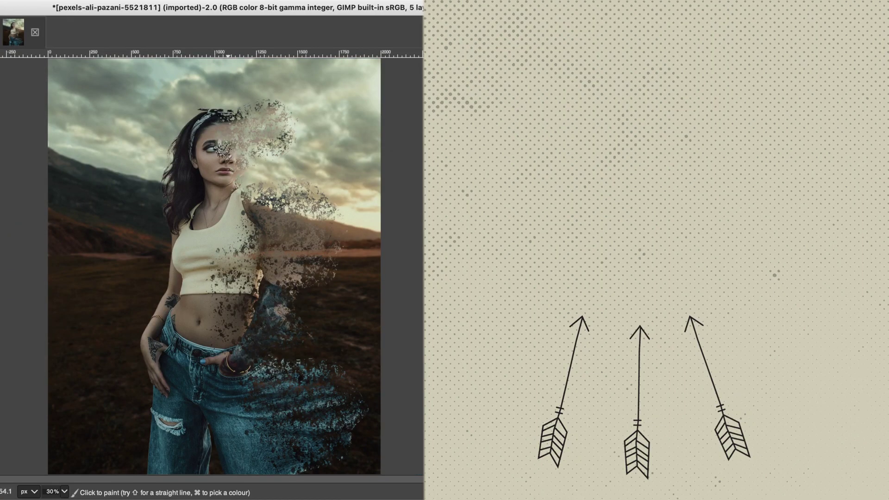